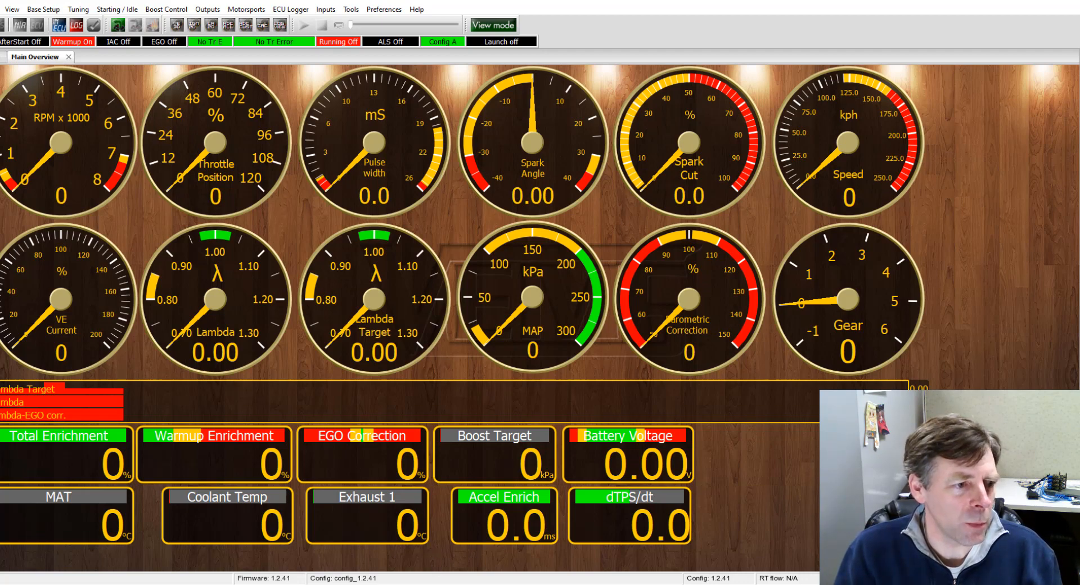
Switch to Notepad++ and browse for a file to open in the VemsTune-2018-01-04 folder under Program Files (x86)
key("alt+Tab")
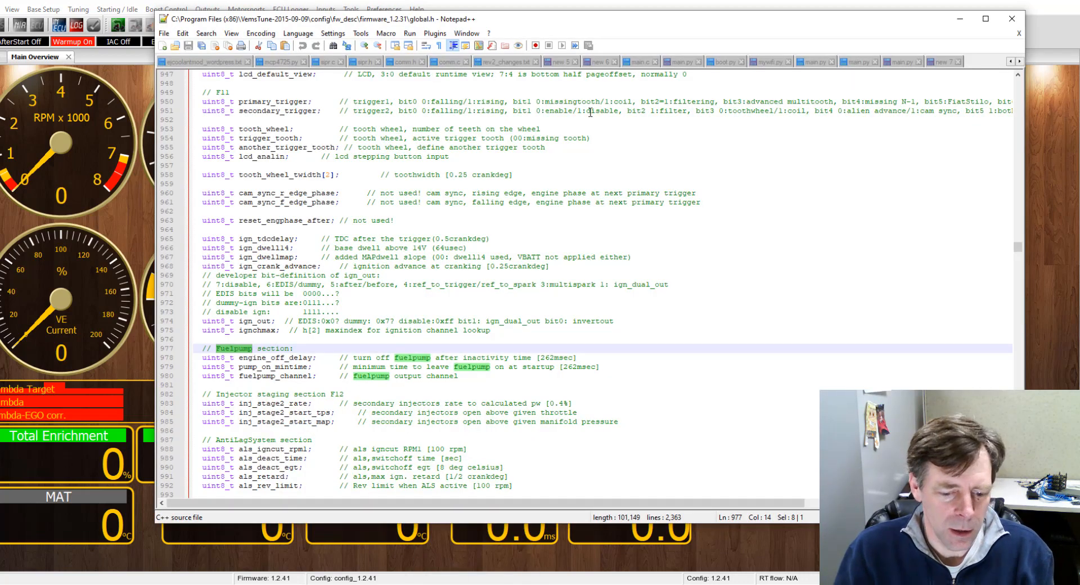
key("ctrl+o")
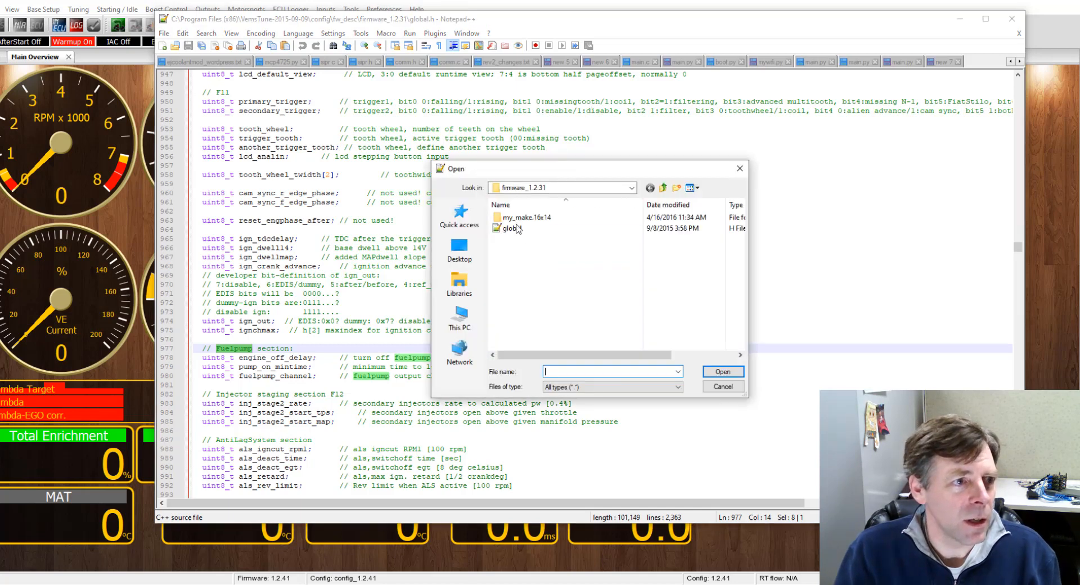
left_click(627, 191)
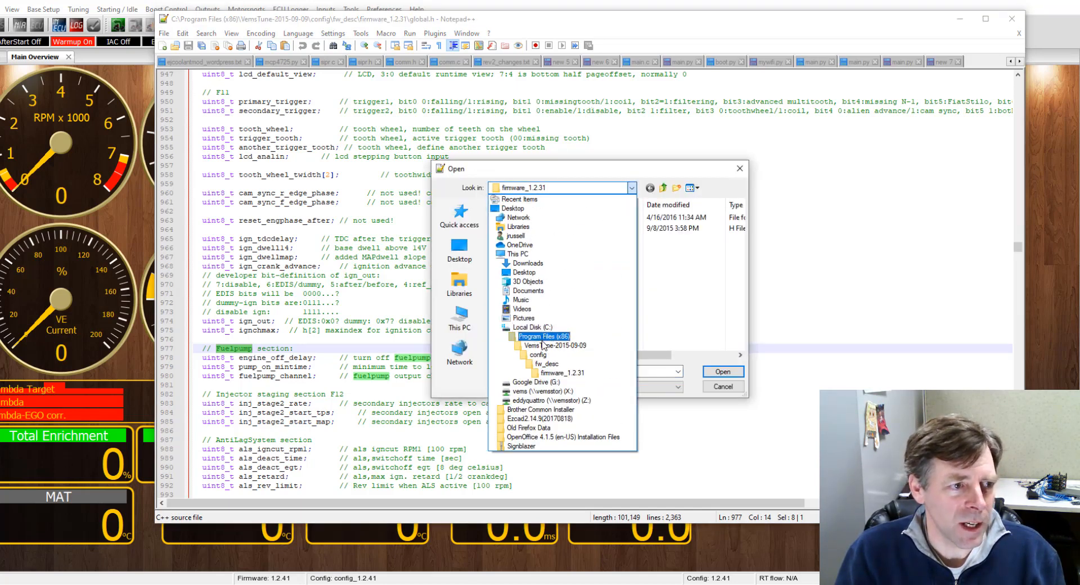
left_click(543, 336)
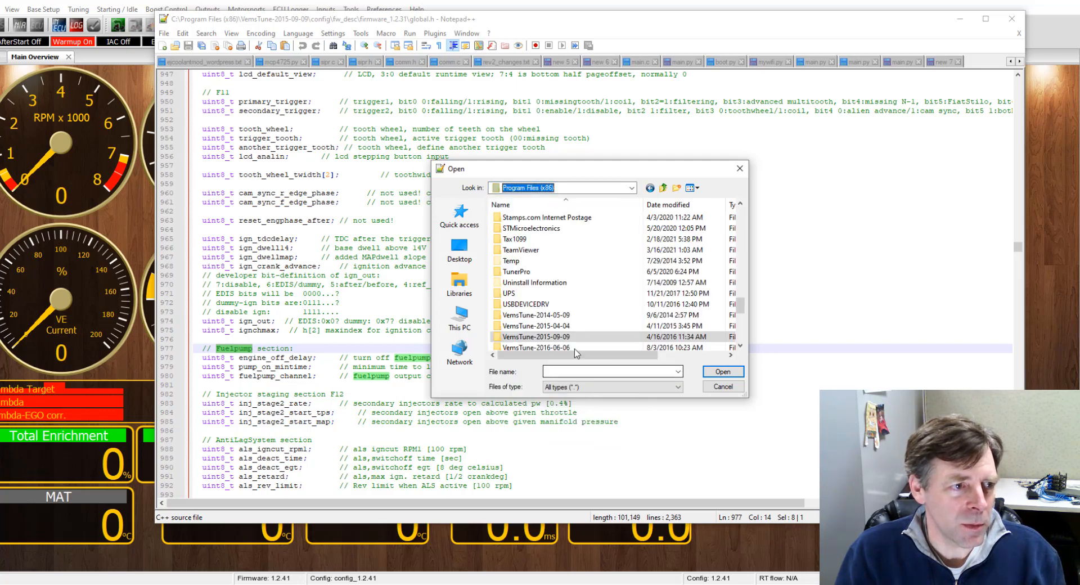
scroll(529, 315, "down", 2)
scroll(523, 317, "up", 2)
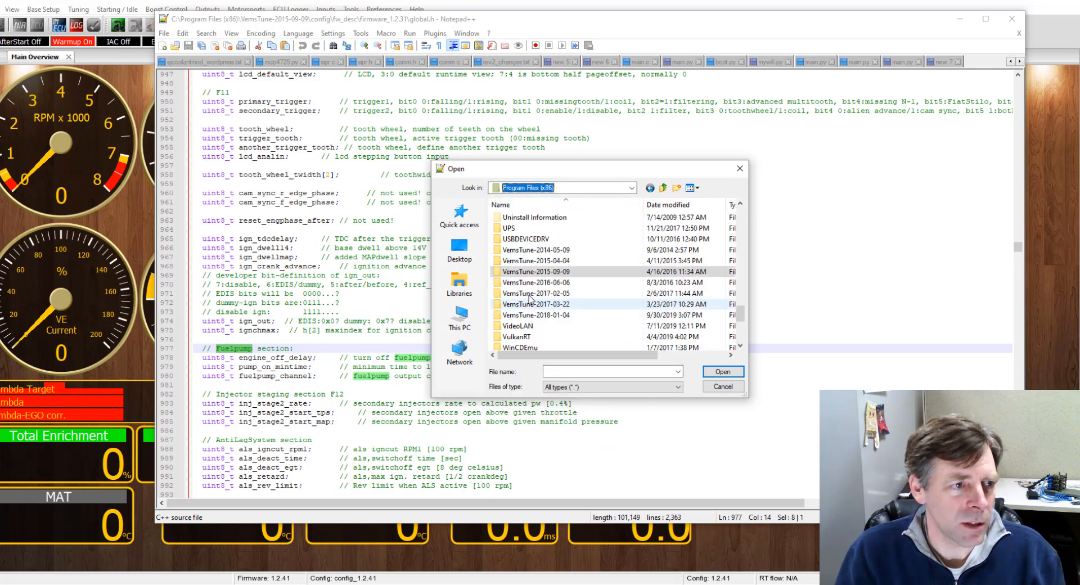
left_click(556, 318)
double_click(556, 317)
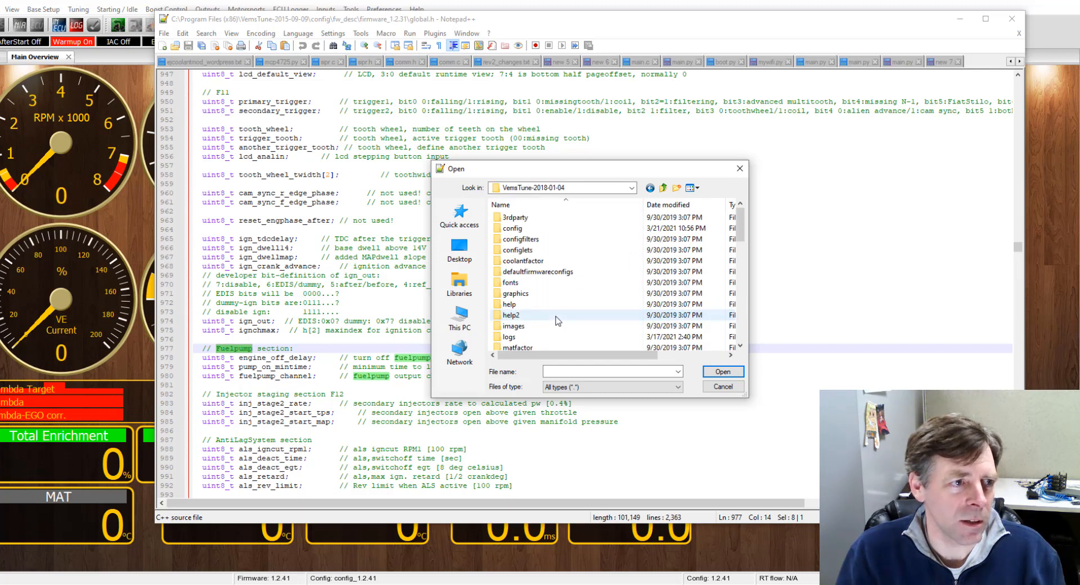
Open calc-model-common-1.2.38.ini from the config\include subfolder
left_click(510, 232)
double_click(510, 232)
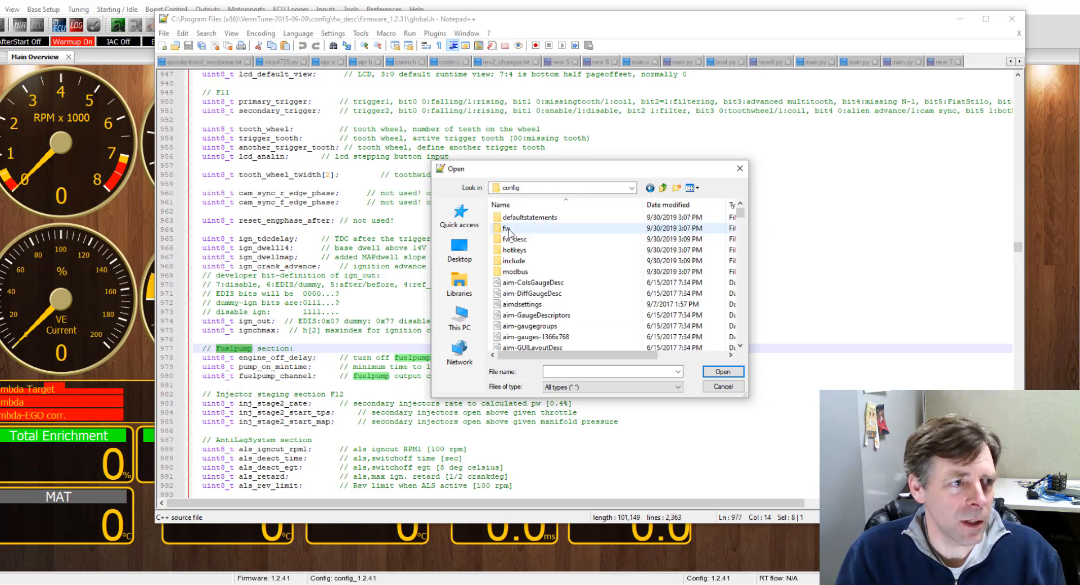
double_click(526, 261)
scroll(545, 294, "down", 5)
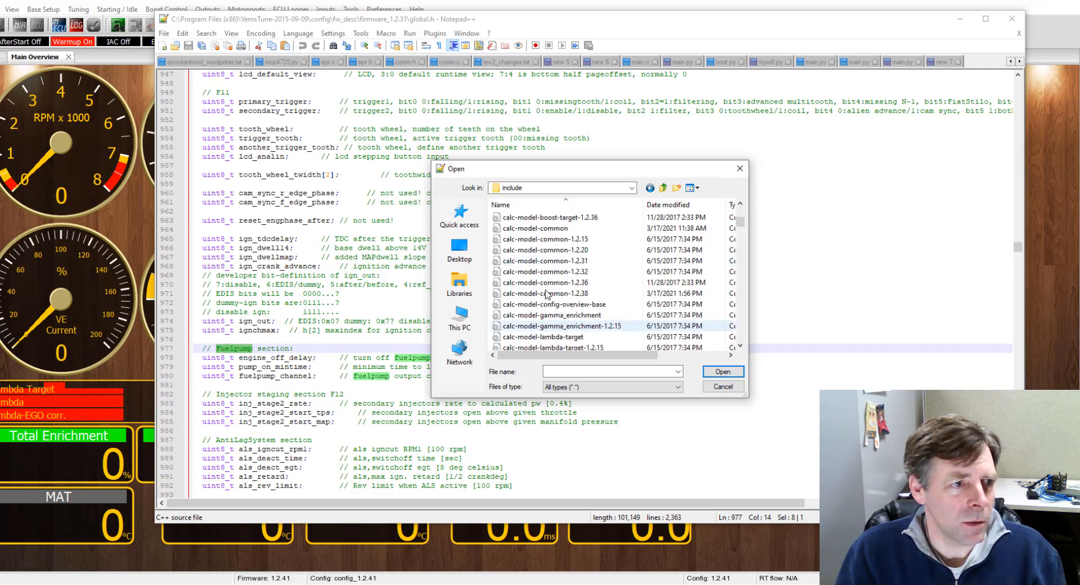
scroll(544, 294, "down", 3)
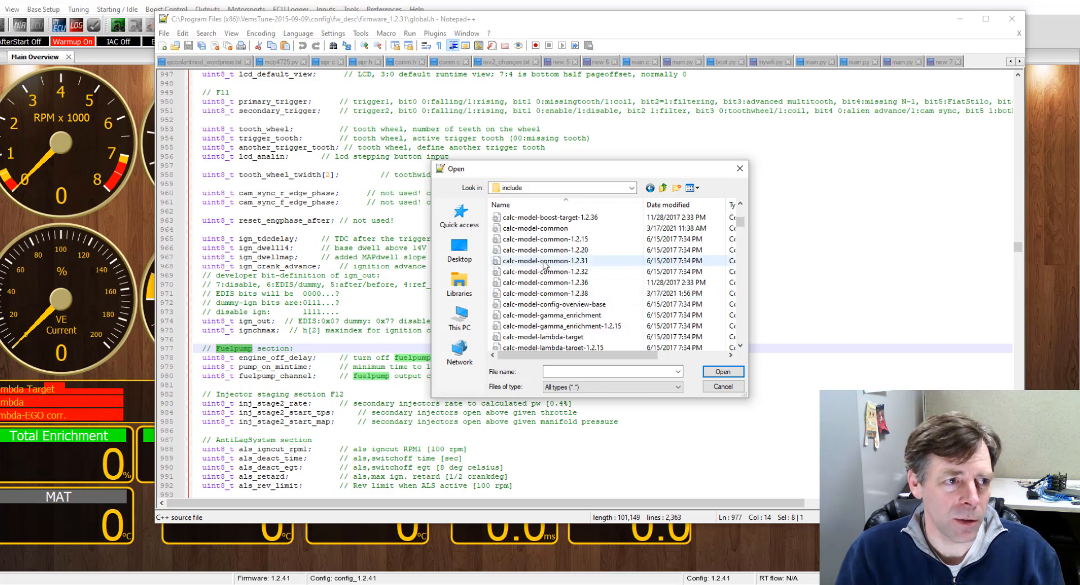
left_click(544, 294)
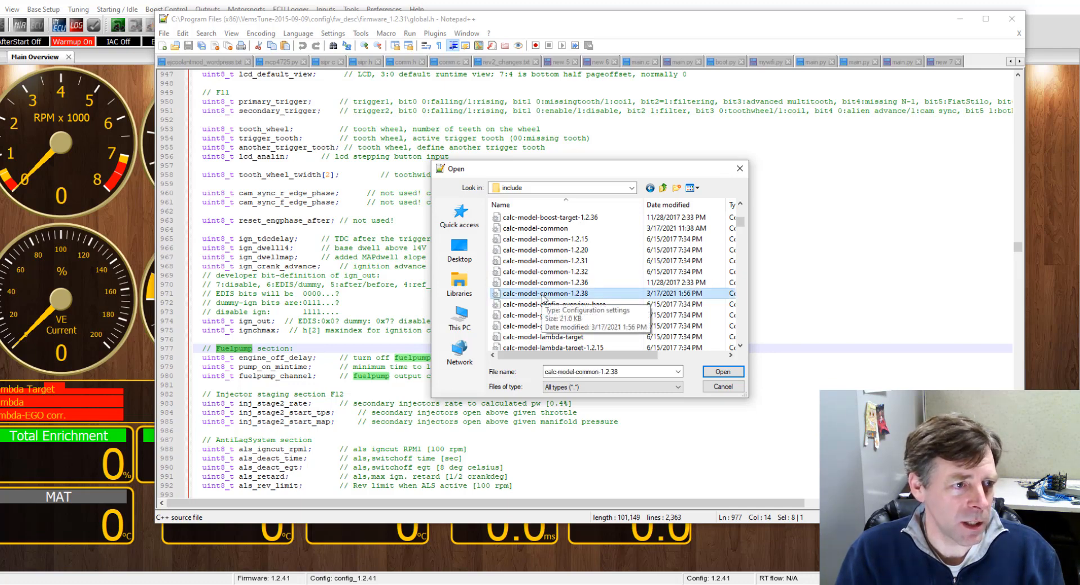
double_click(544, 297)
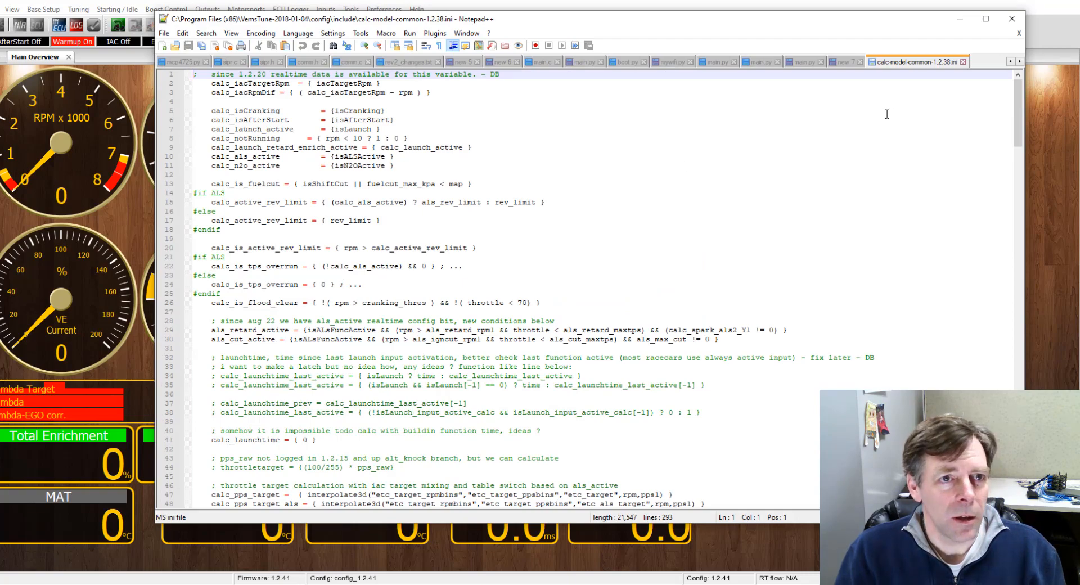
Examine the flexfuel definition, calculated from speed2, just above the anytrim section of the file
scroll(394, 293, "down", 20)
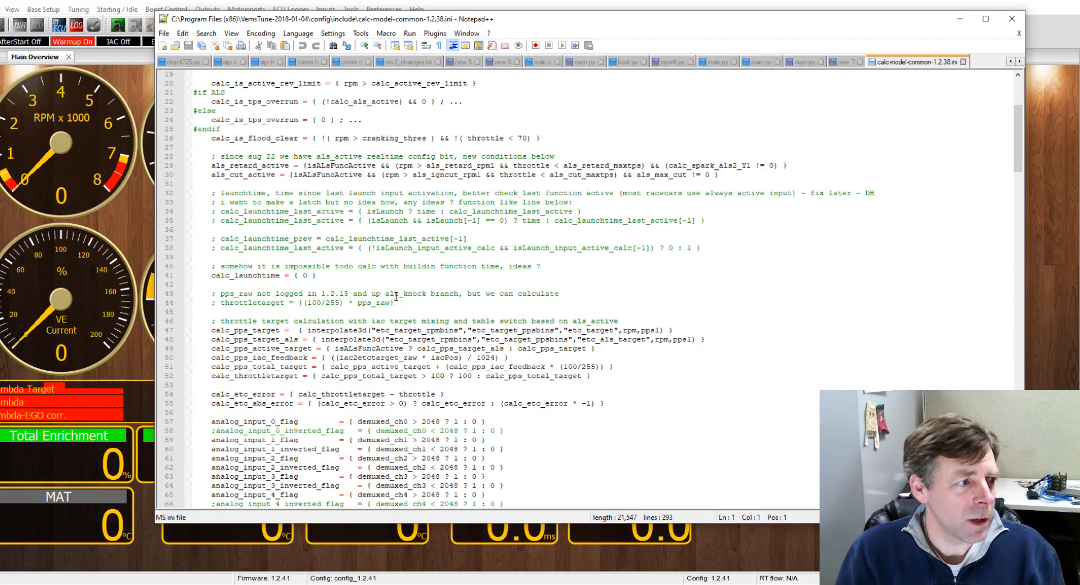
scroll(396, 296, "down", 20)
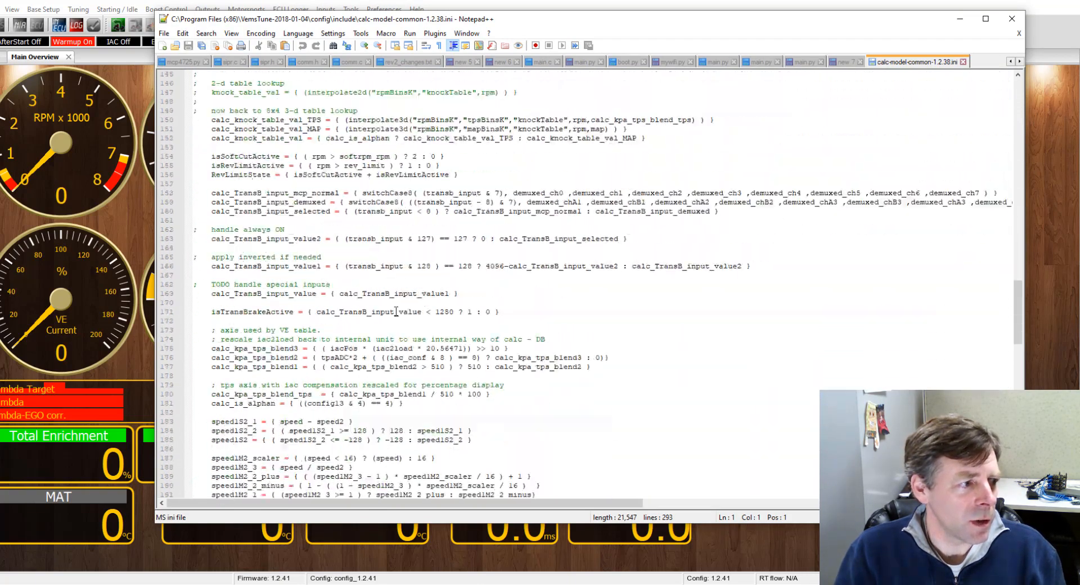
scroll(395, 311, "down", 5)
scroll(396, 312, "up", 12)
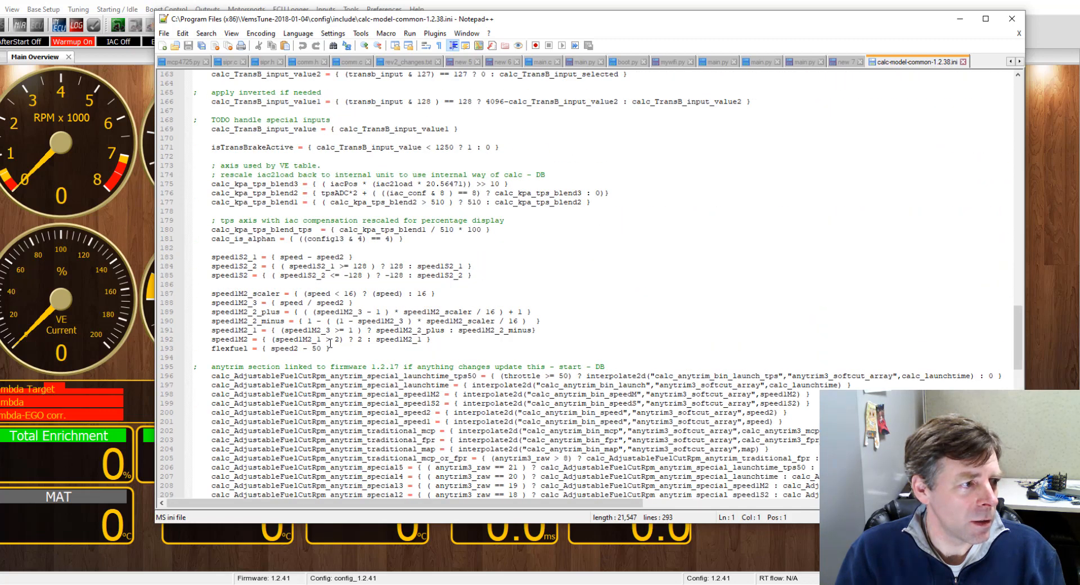
left_click_drag(333, 347, 203, 352)
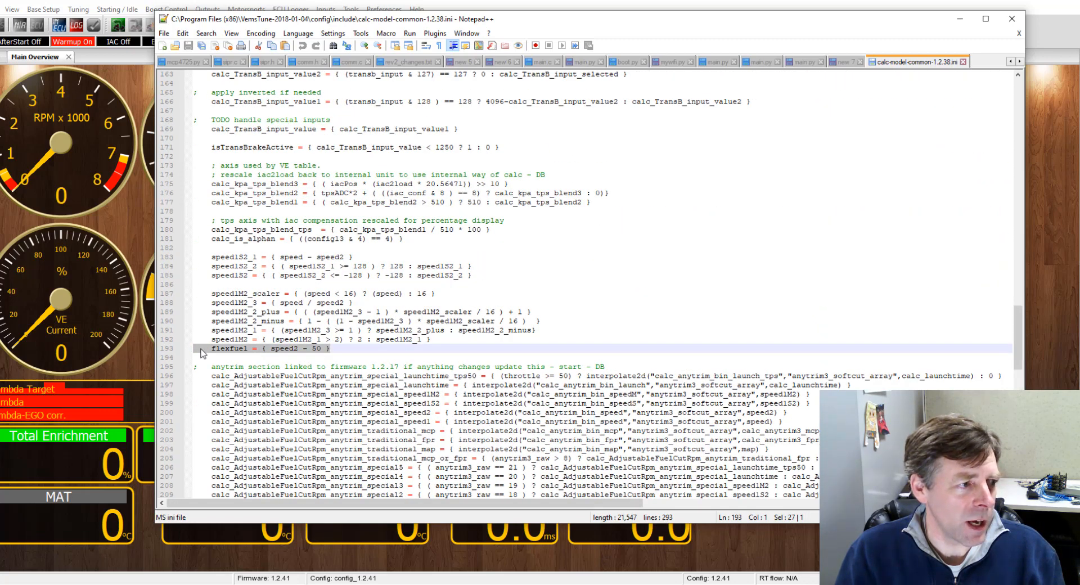
left_click(208, 349)
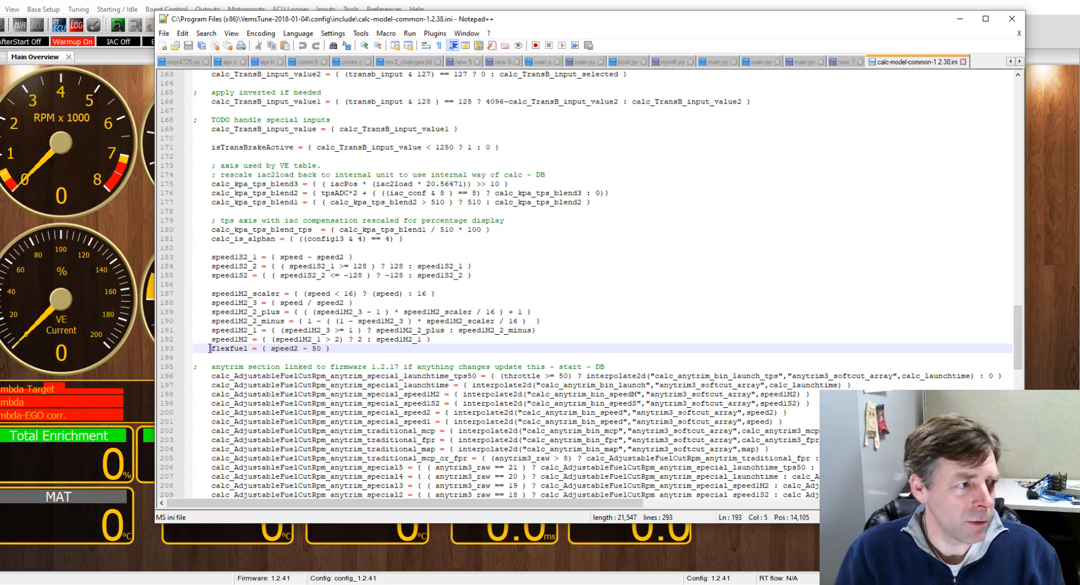
left_click(265, 350)
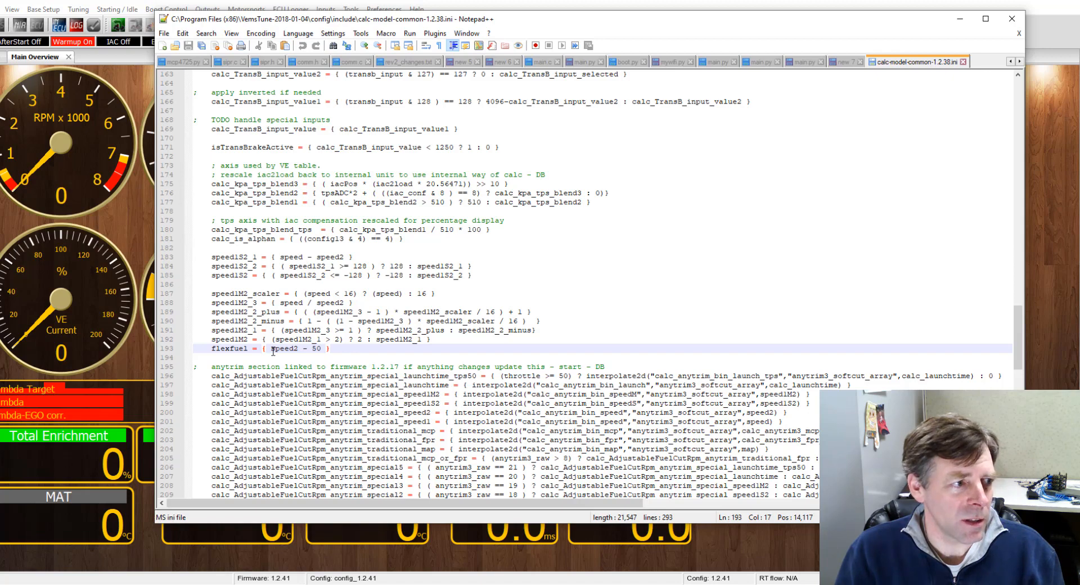
left_click_drag(273, 351, 302, 349)
left_click(305, 349)
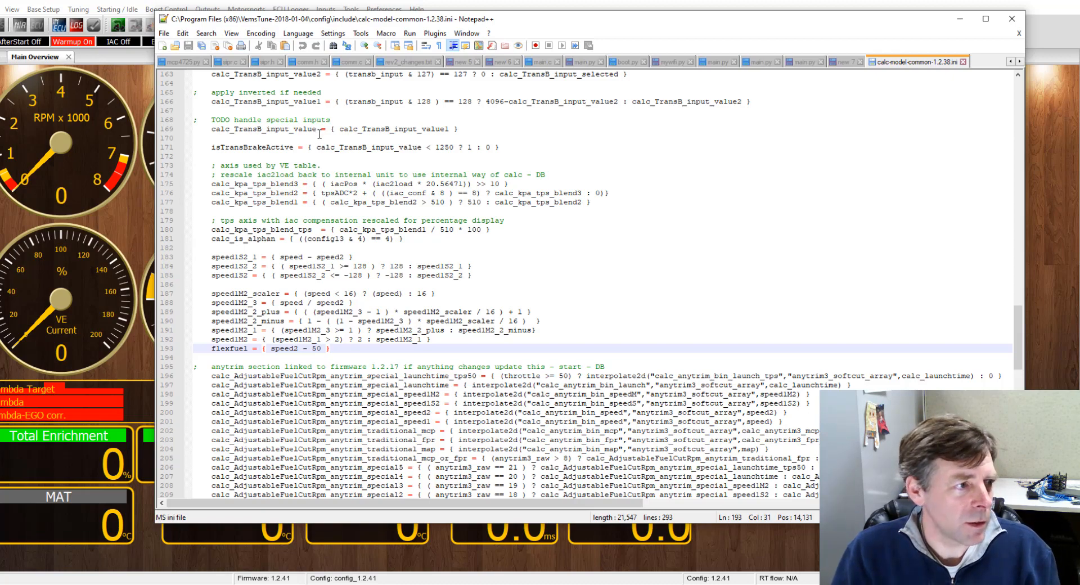
Return to VemsTune and open the config_1.2.38 file from the defaultfirmwareconfigs folder
left_click(1012, 22)
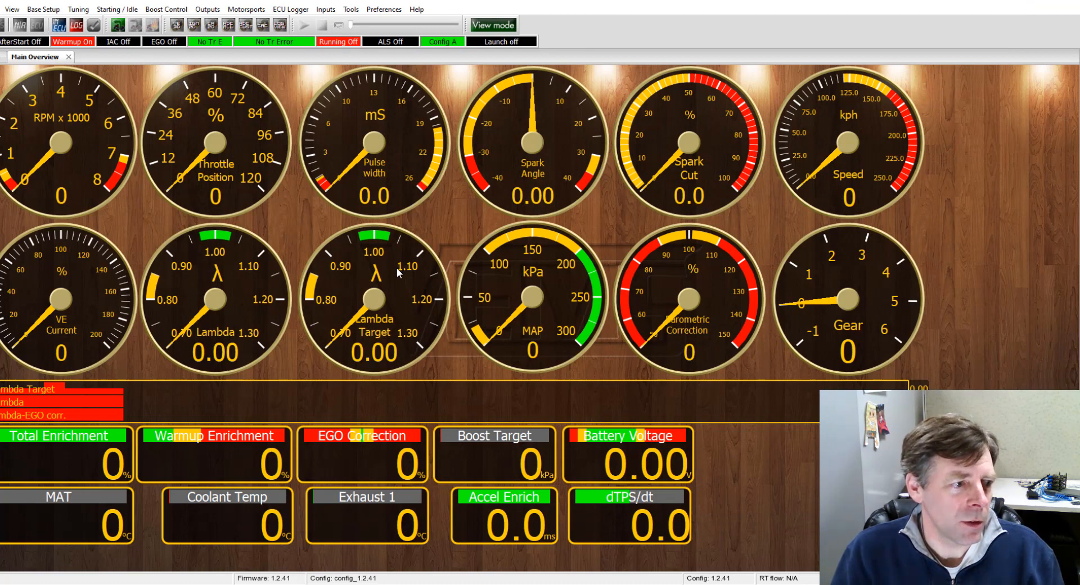
left_click(1, 10)
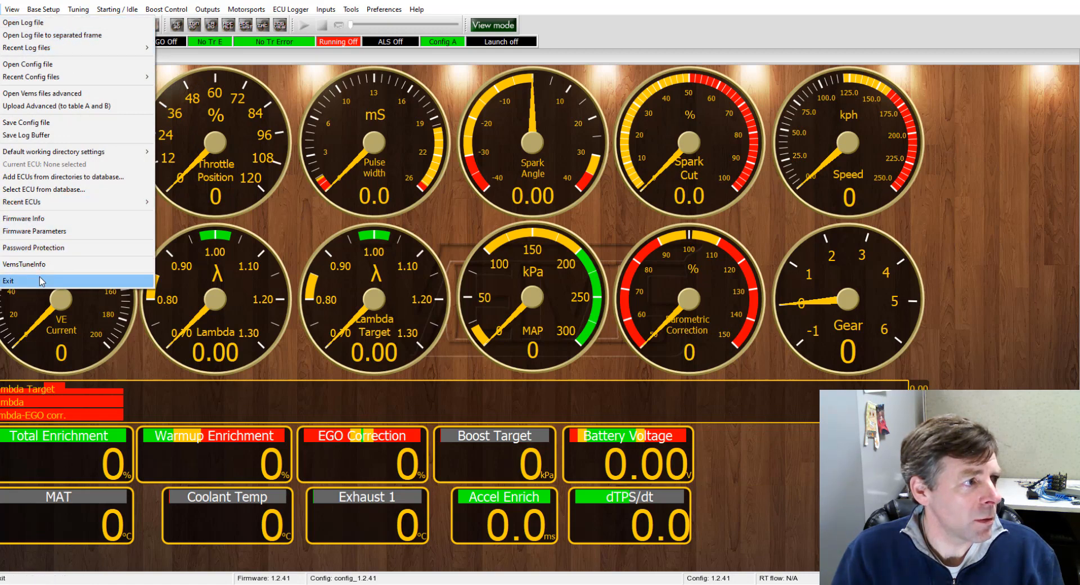
left_click(18, 65)
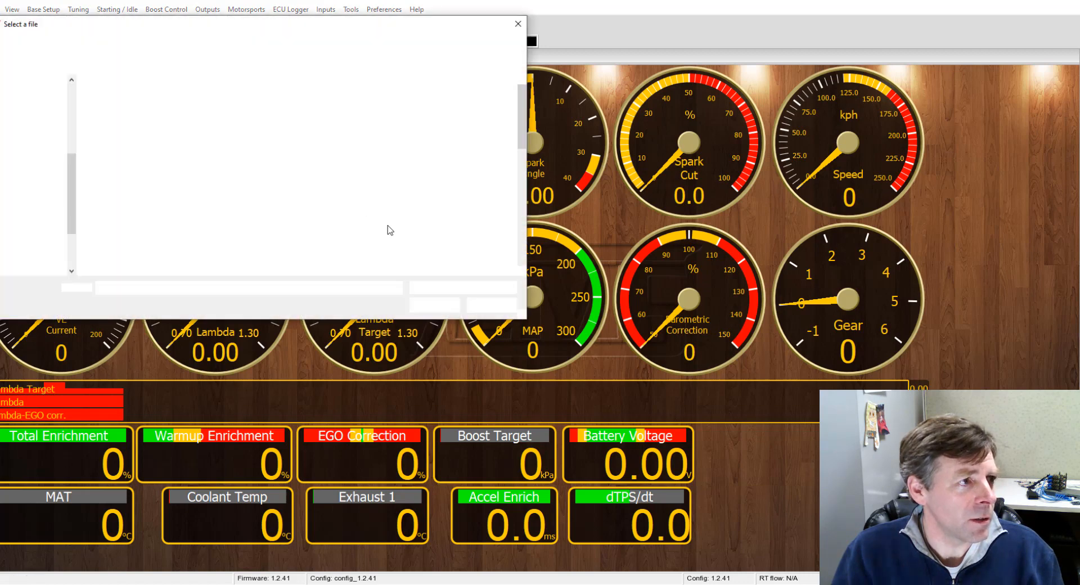
scroll(135, 163, "down", 4)
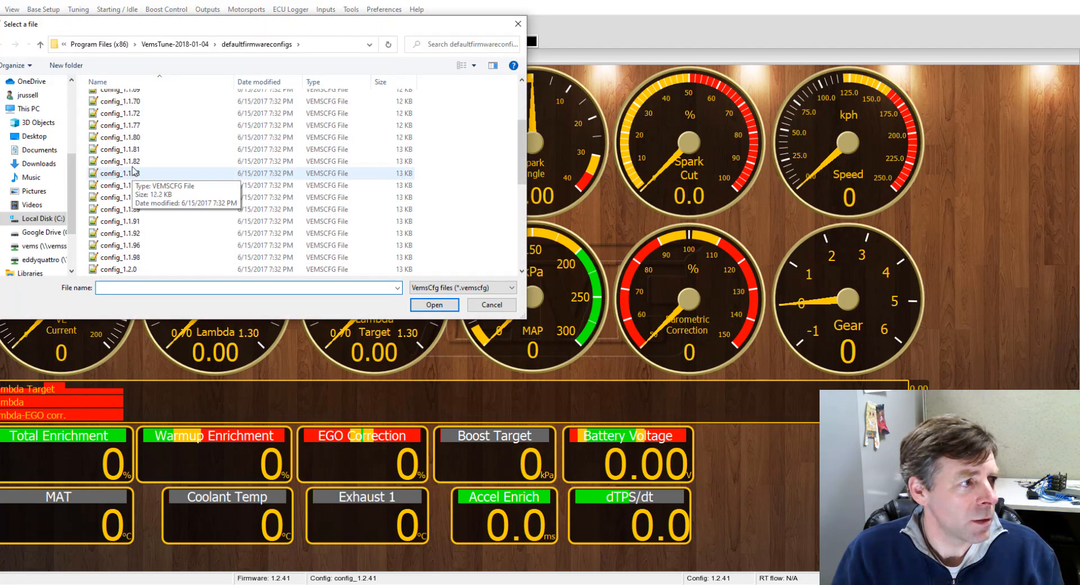
scroll(135, 163, "down", 5)
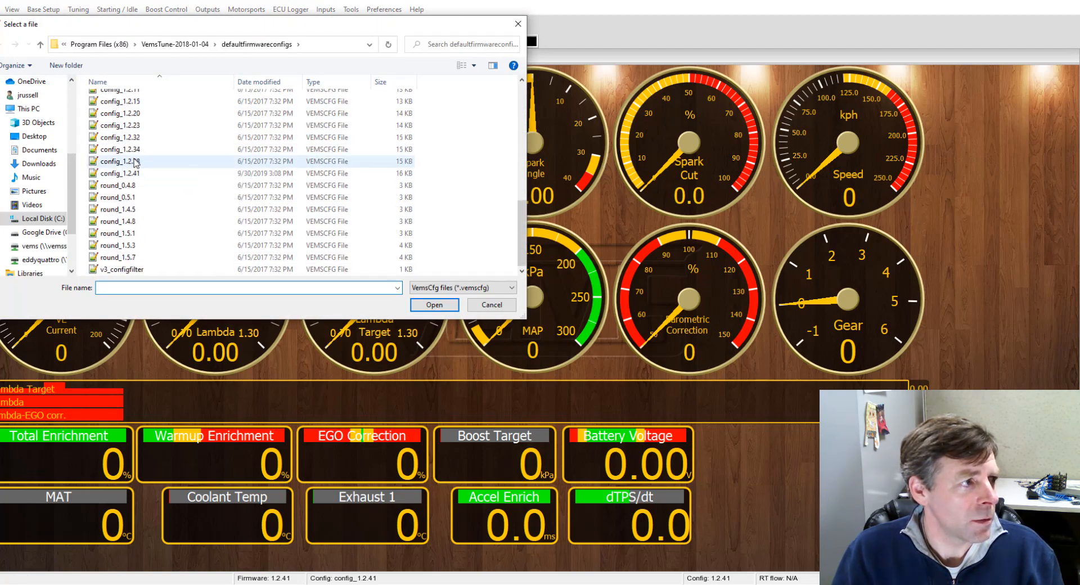
scroll(135, 163, "up", 3)
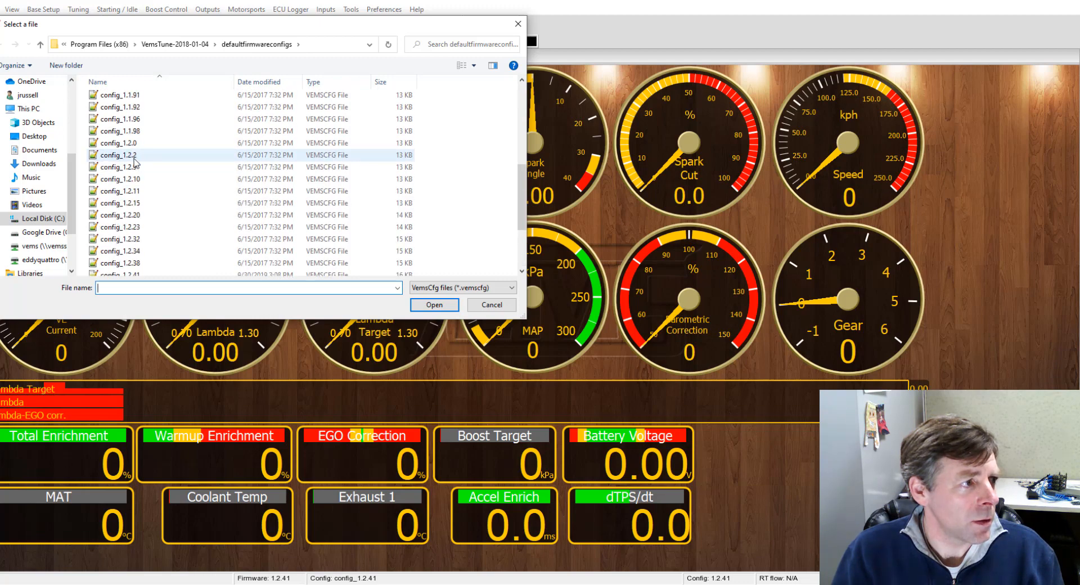
scroll(115, 241, "down", 1)
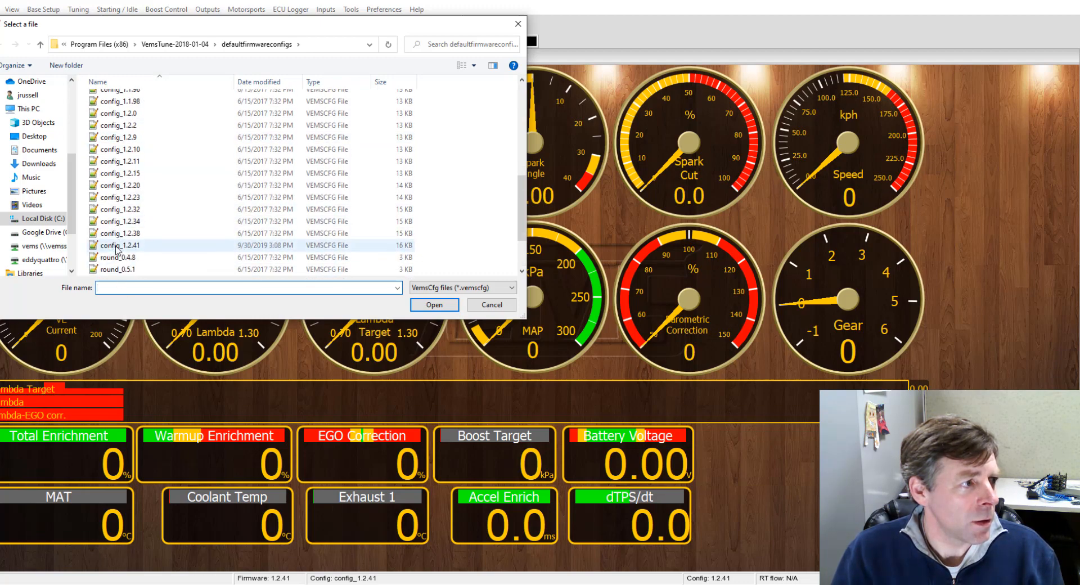
left_click(113, 234)
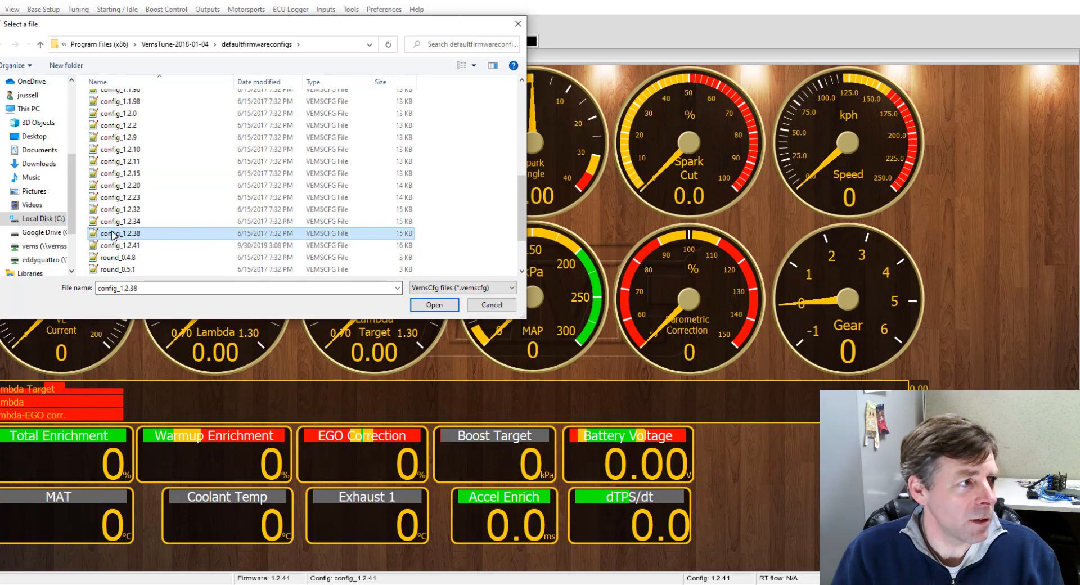
double_click(112, 234)
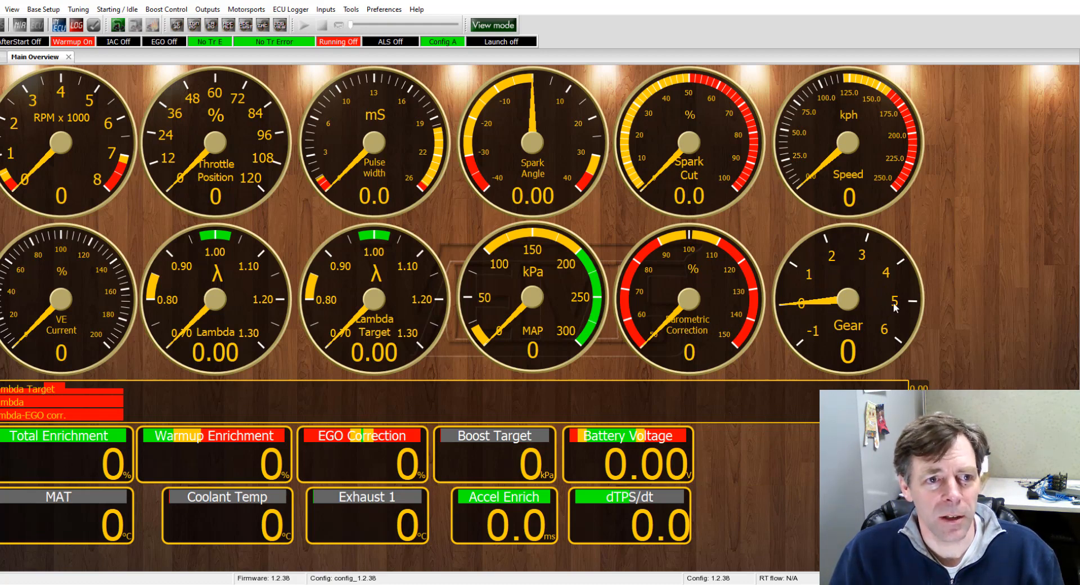
right_click(853, 293)
left_click(850, 274)
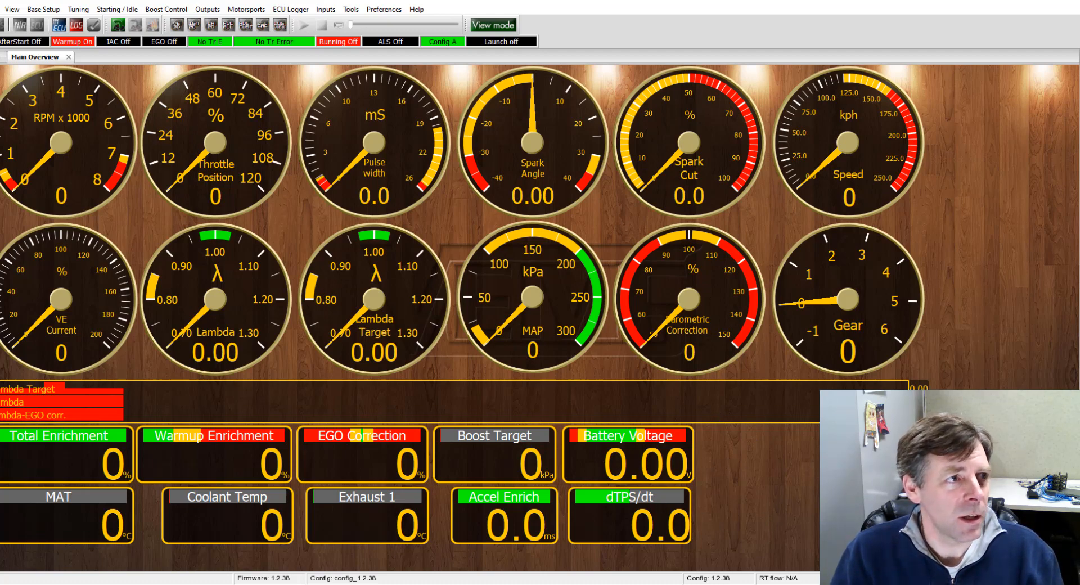
Start a new symbol descriptor, show all symbols and choose flexfuel as the symbol
left_click(9, 10)
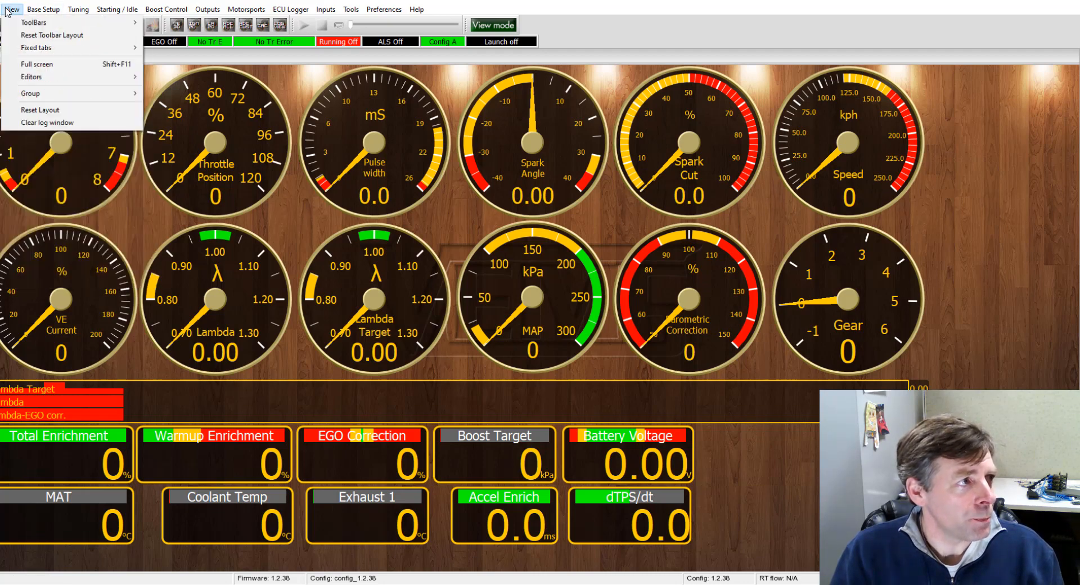
mouse_move(39, 77)
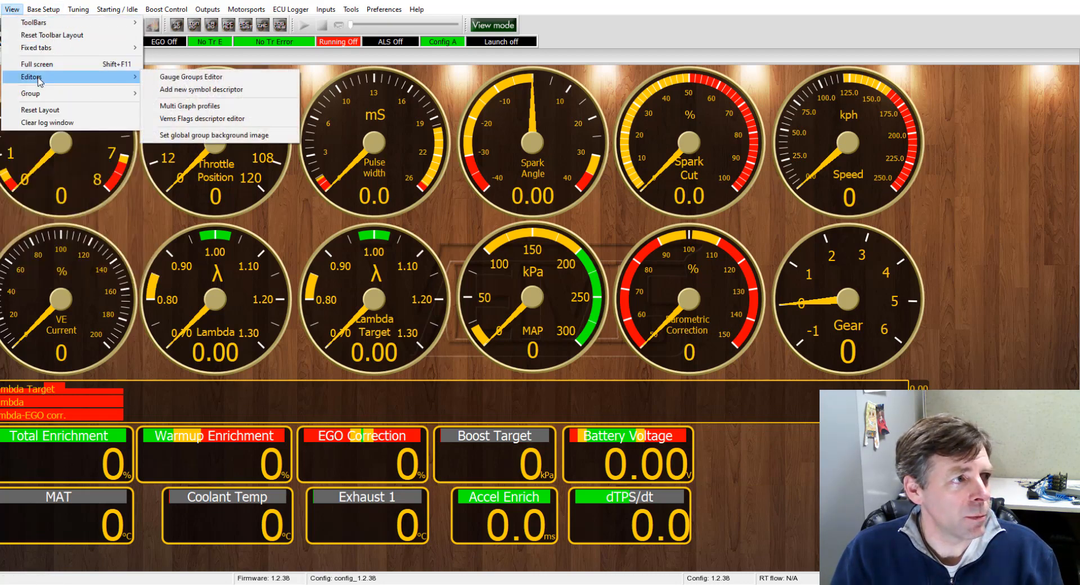
left_click(201, 89)
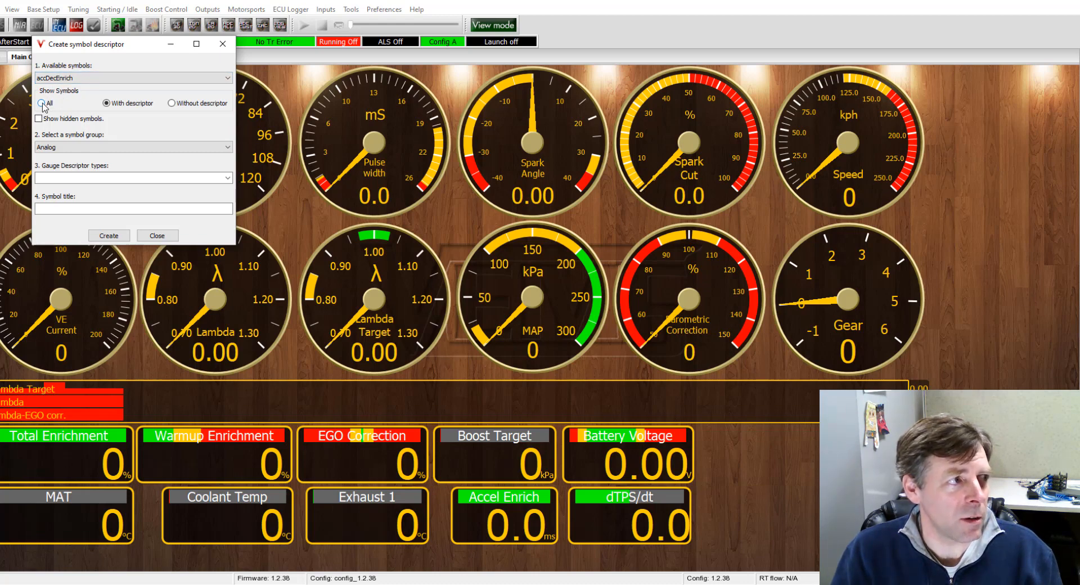
left_click(43, 103)
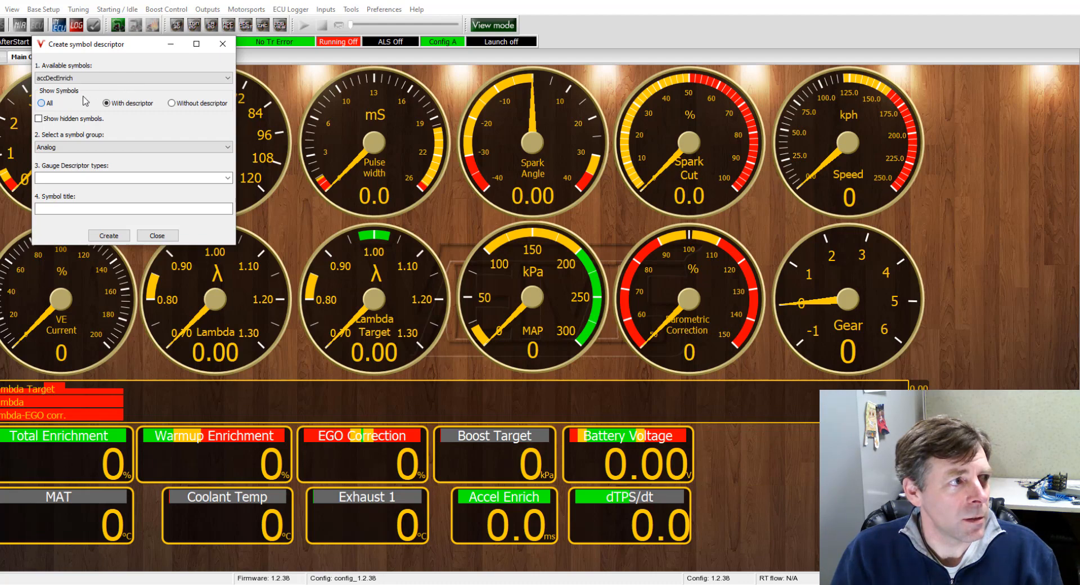
left_click(47, 101)
left_click(114, 78)
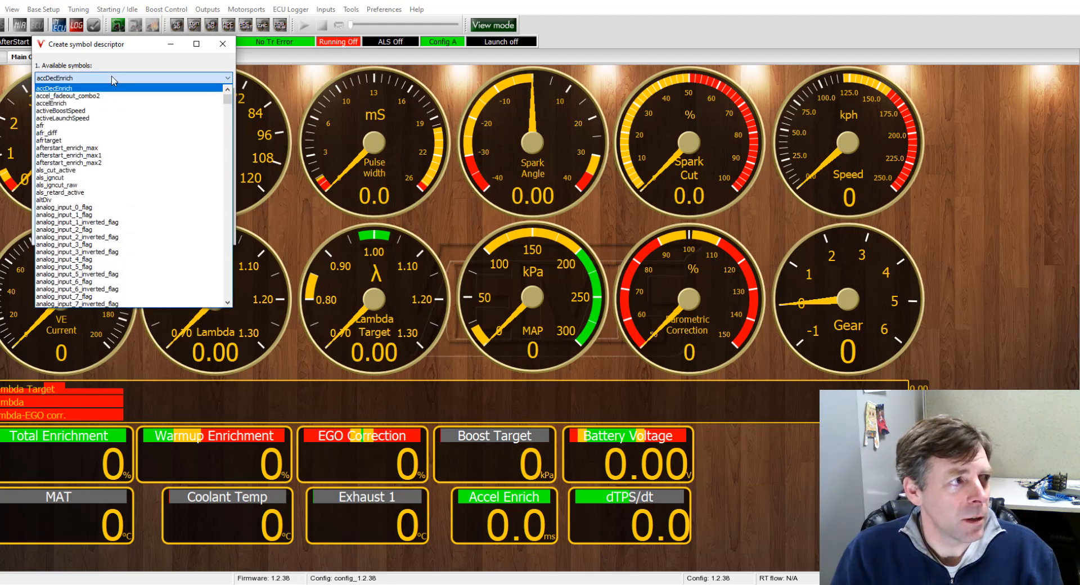
key("f")
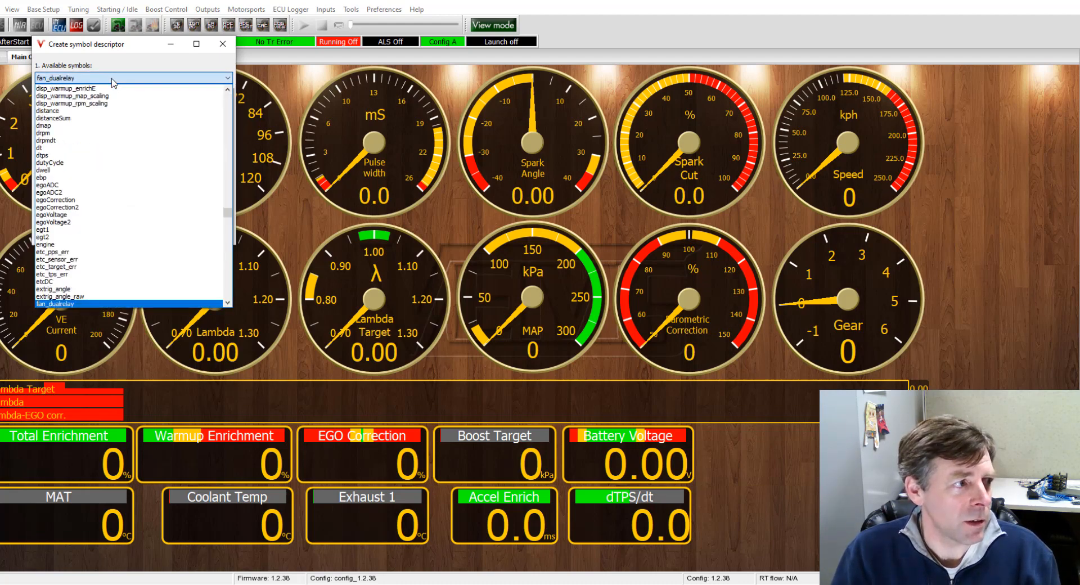
scroll(110, 169, "down", 4)
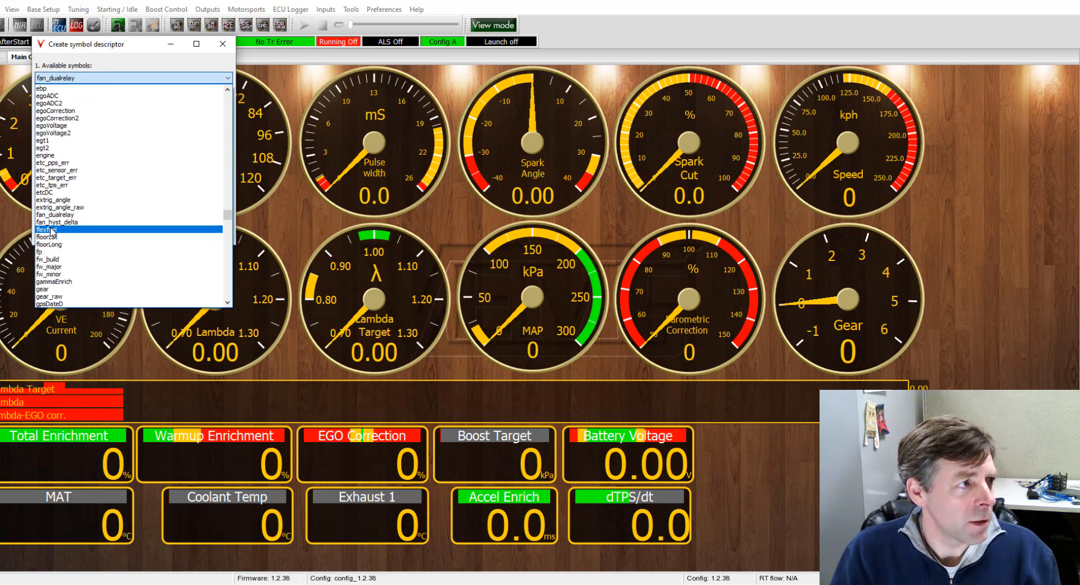
left_click(51, 230)
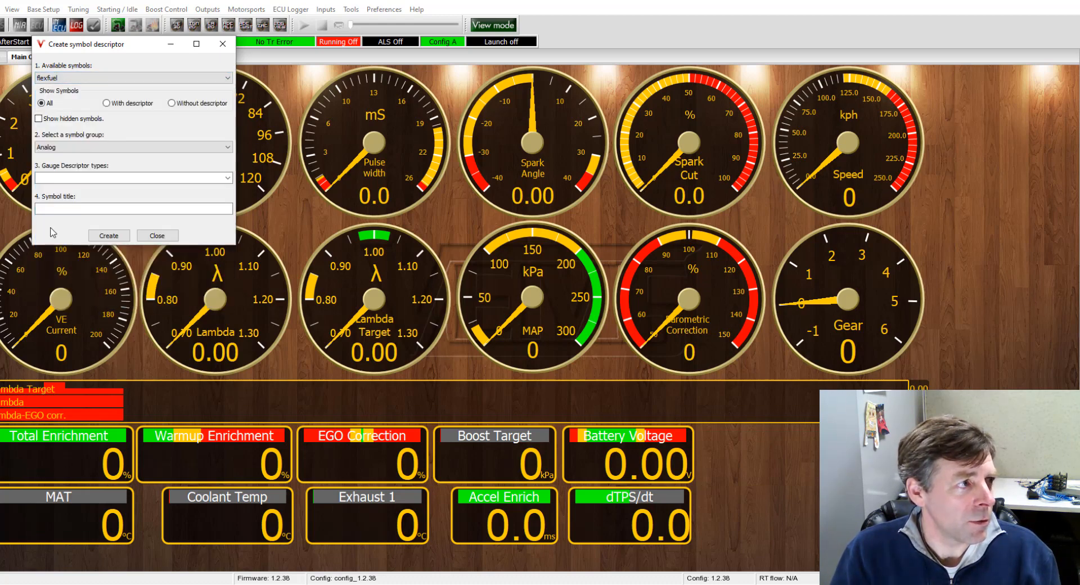
Assign the flexfuel symbol to the Fuel/Enrichments group with the percent gauge descriptor type
left_click(60, 147)
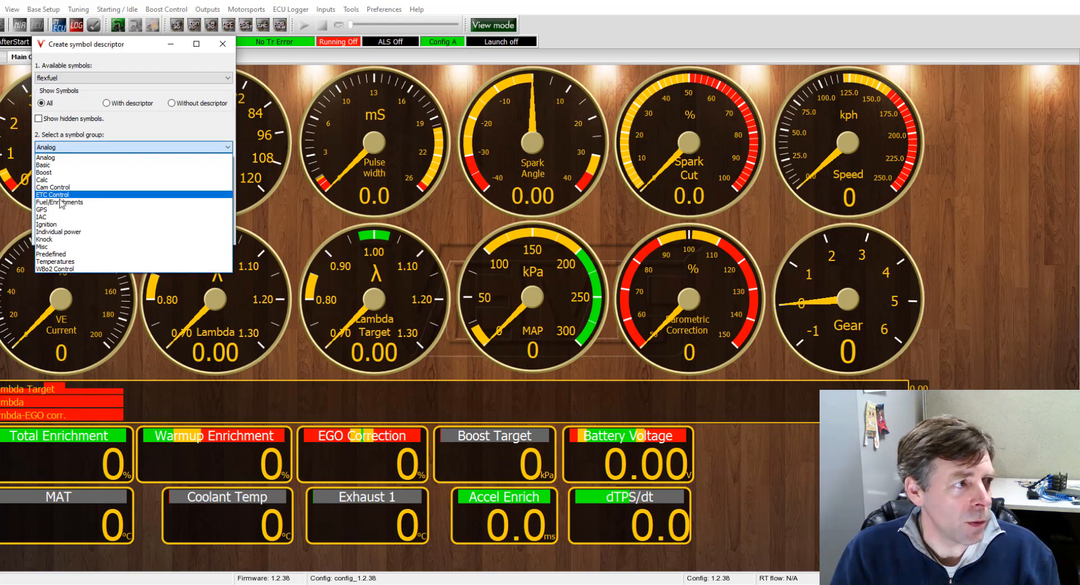
left_click(65, 203)
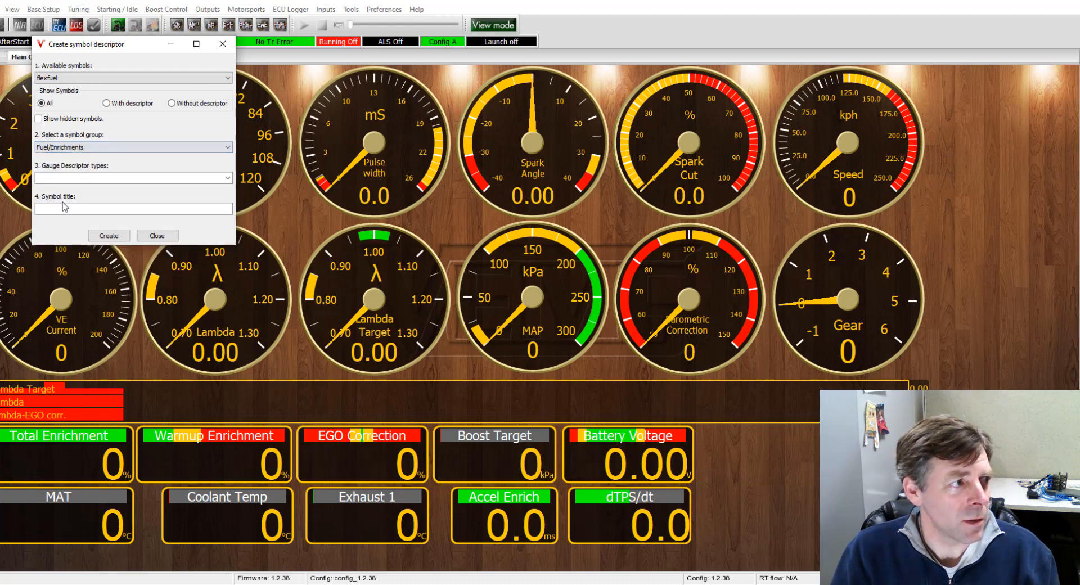
left_click(227, 178)
scroll(140, 324, "down", 2)
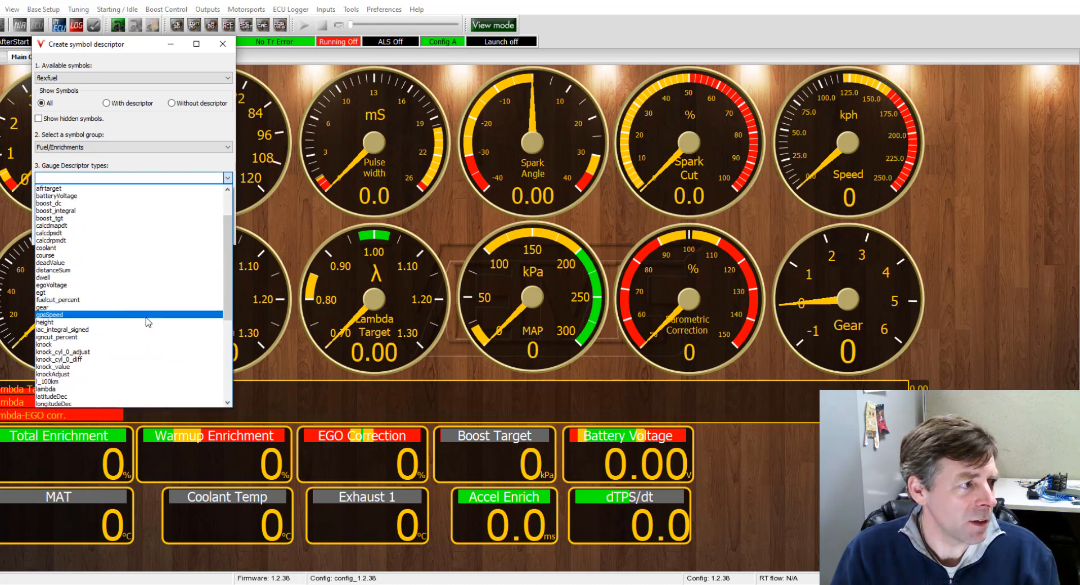
scroll(130, 314, "down", 3)
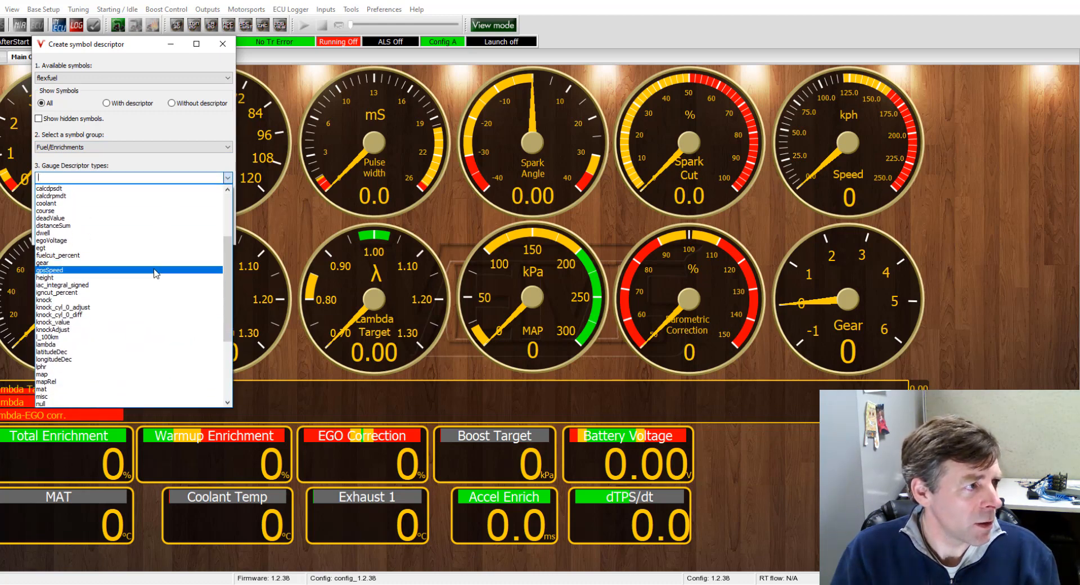
scroll(154, 273, "down", 4)
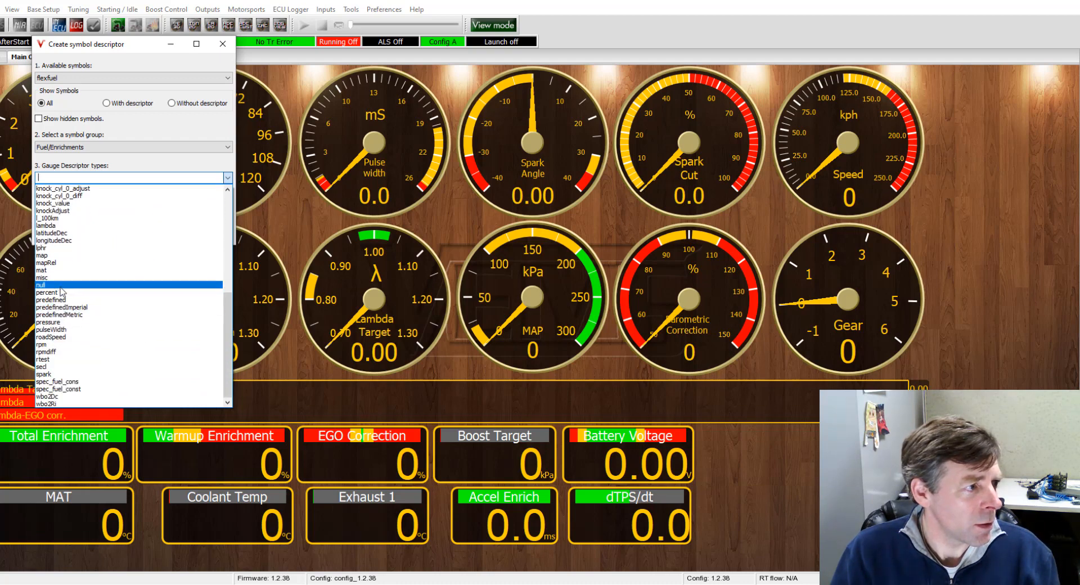
left_click(49, 293)
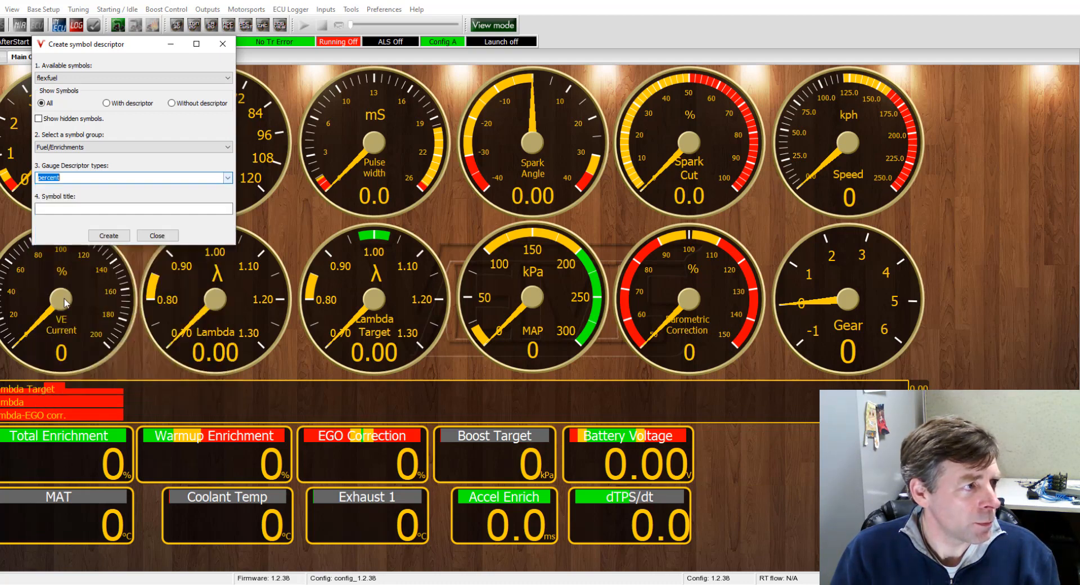
Title the flexfuel symbol Ethanol, create its descriptor and close the descriptor dialog
left_click(131, 209)
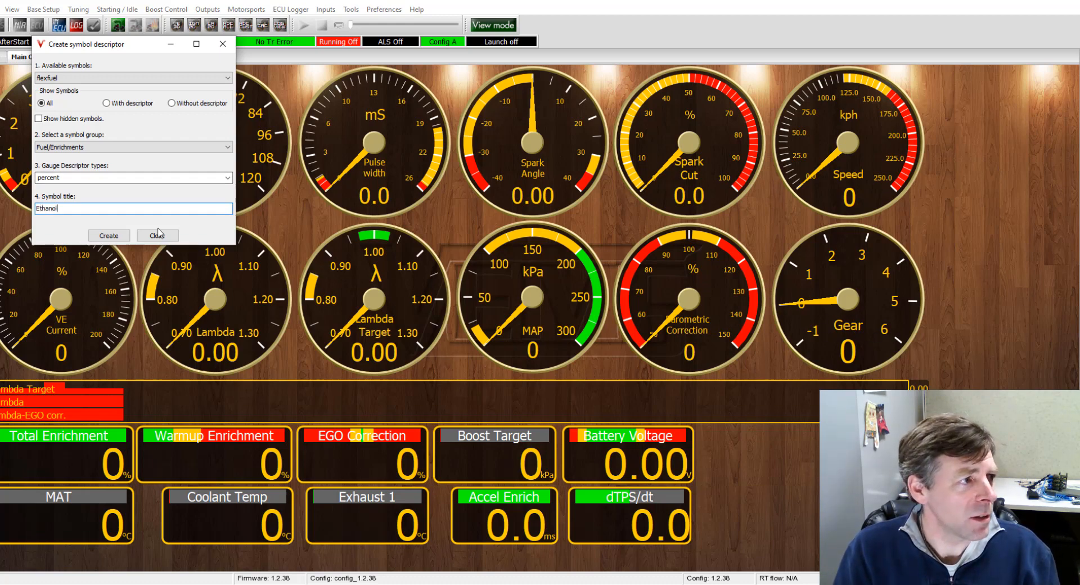
left_click(94, 235)
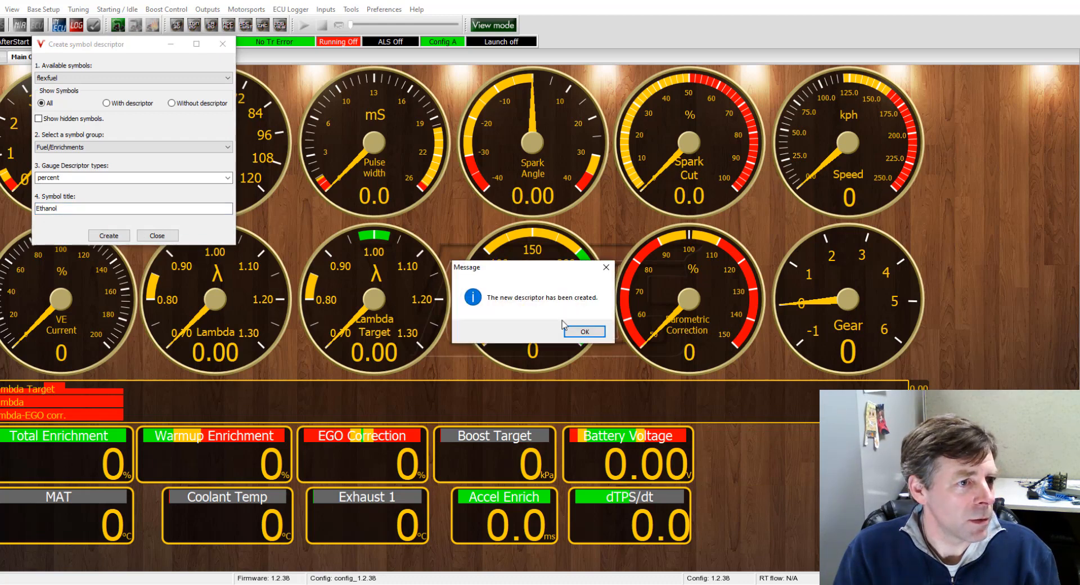
left_click(582, 332)
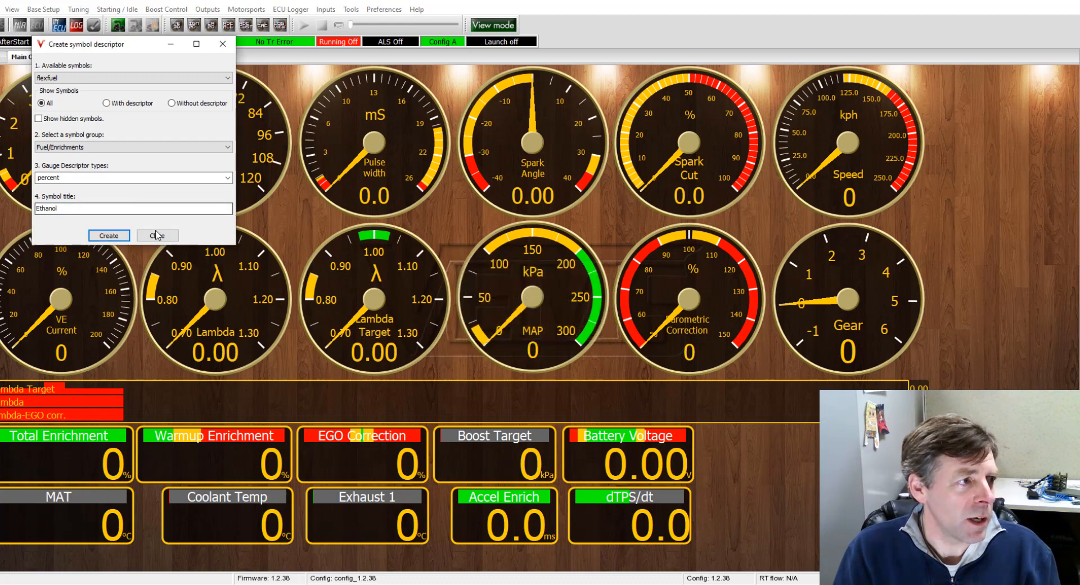
left_click(157, 235)
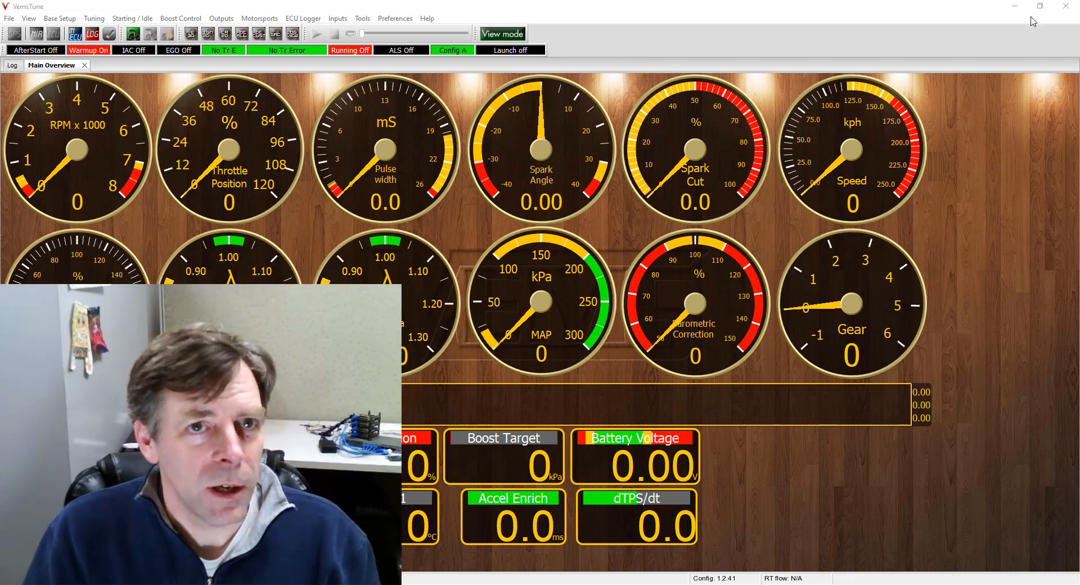
Restart VemsTune and open config_1.2.38.vemscfg from the default V3 config files
left_click(1067, 13)
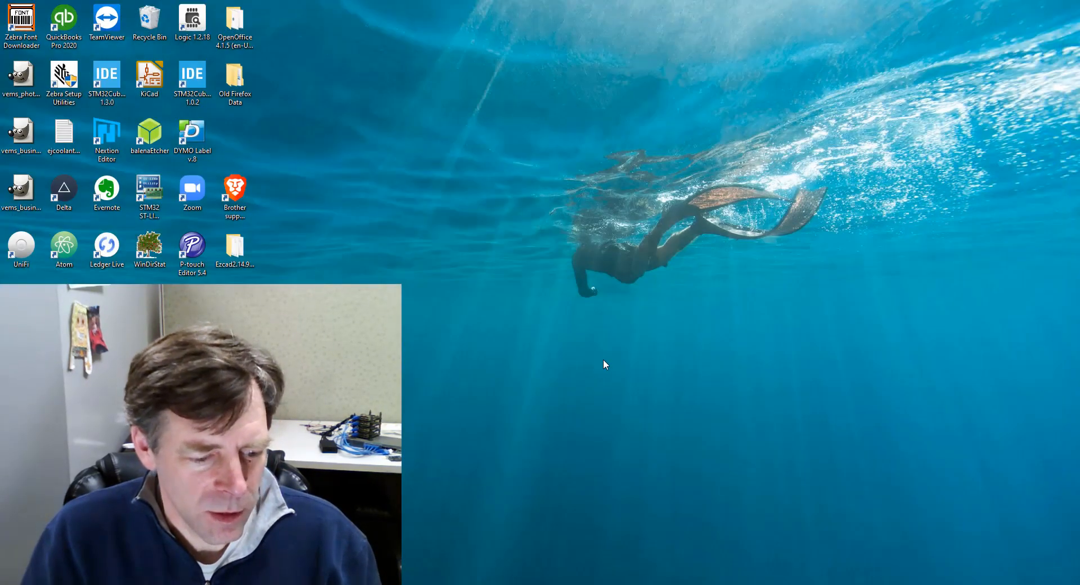
key("super")
type("ve")
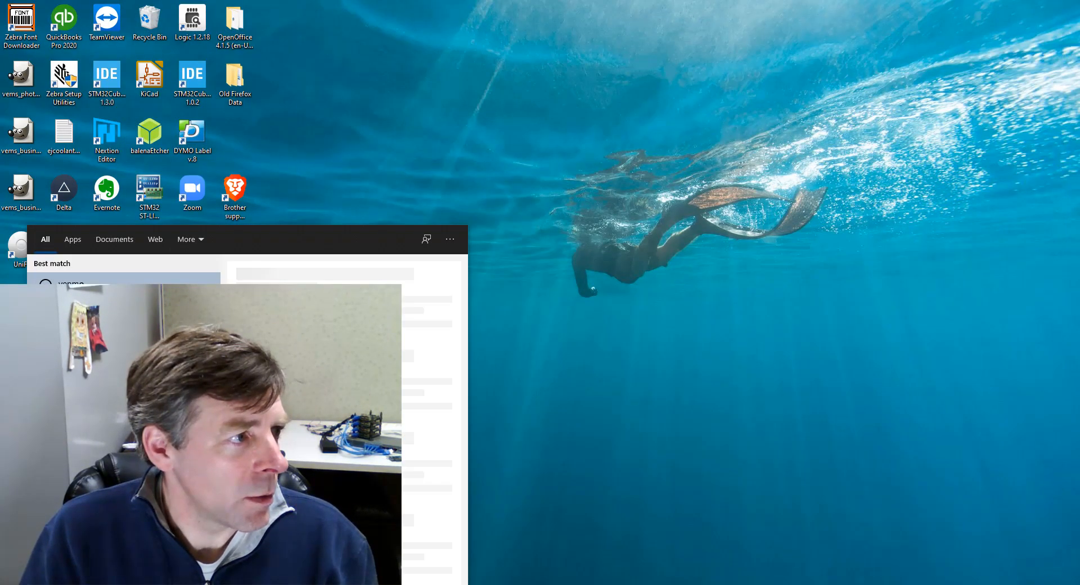
type("ms")
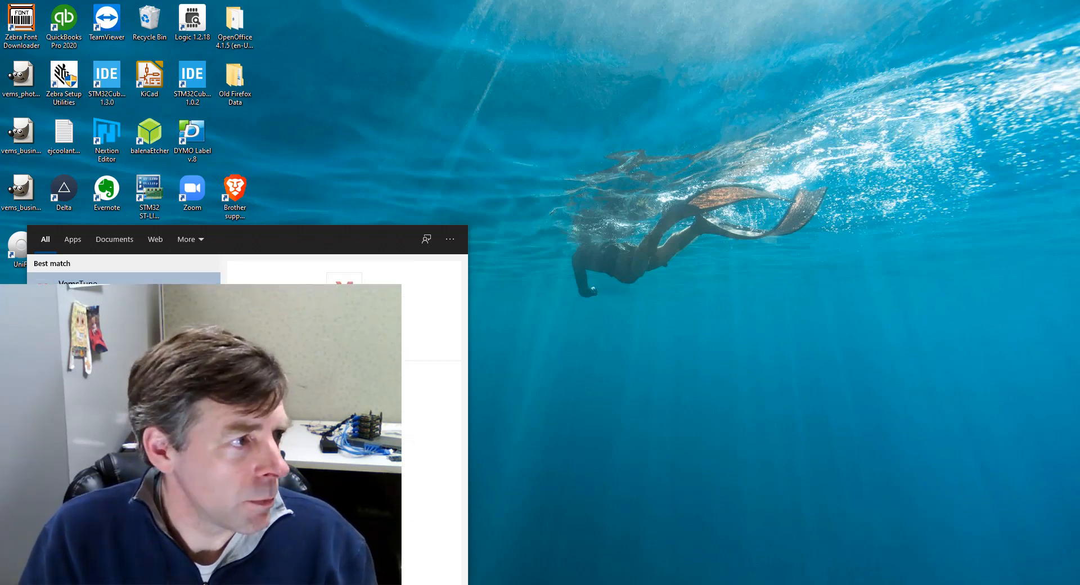
left_click(78, 282)
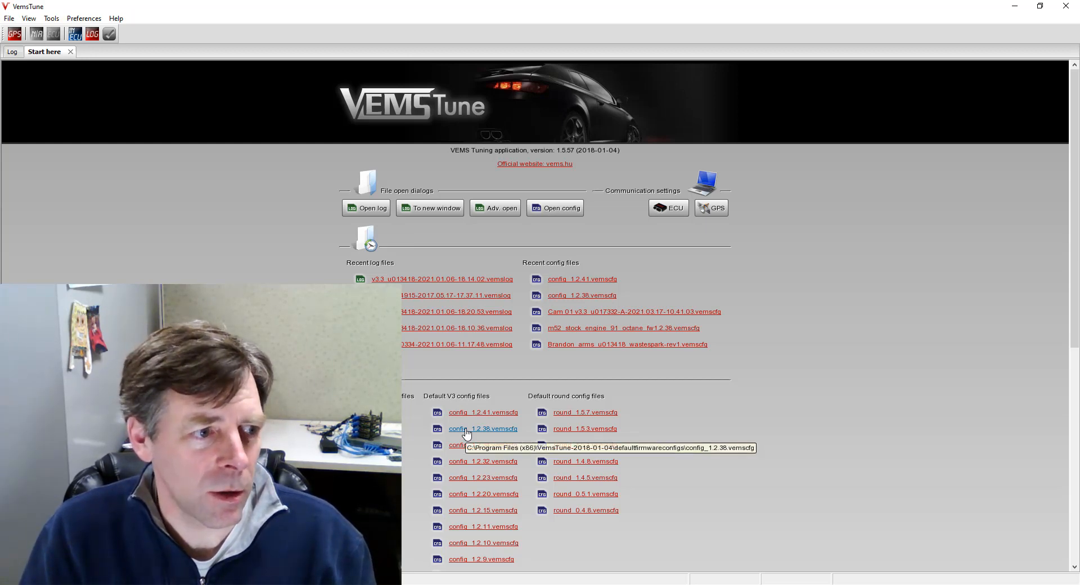
left_click(466, 429)
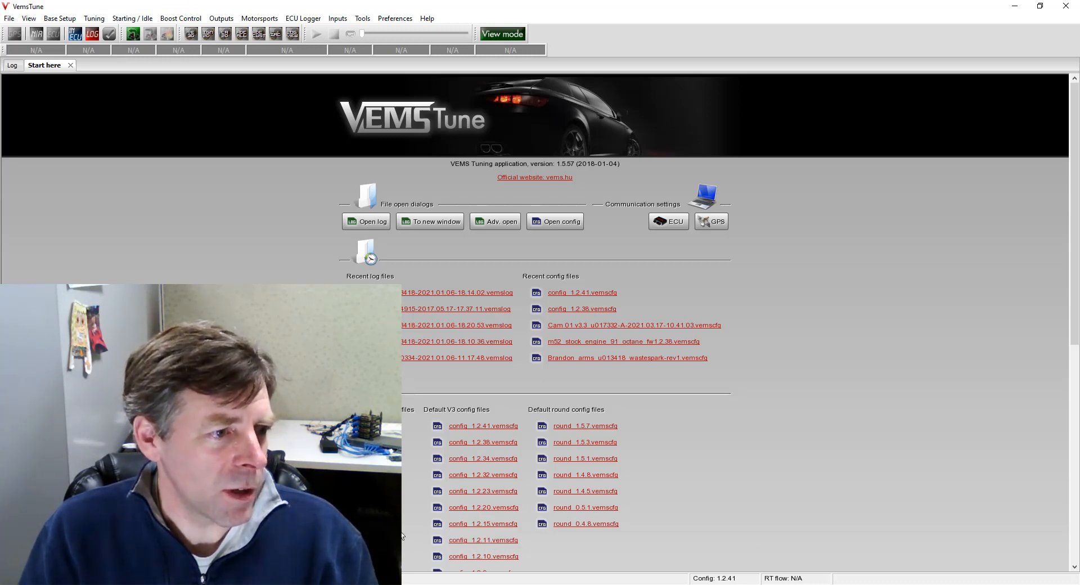
left_click(482, 443)
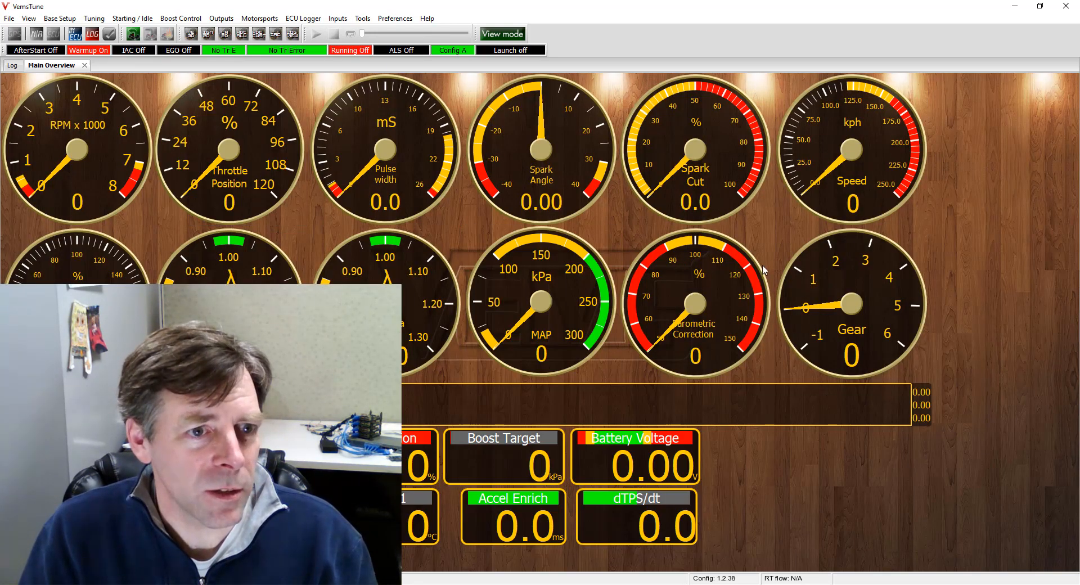
Change the Gear gauge on the Main Overview to show the Ethanol data from the Fuel/Enrichments group
right_click(849, 275)
mouse_move(876, 300)
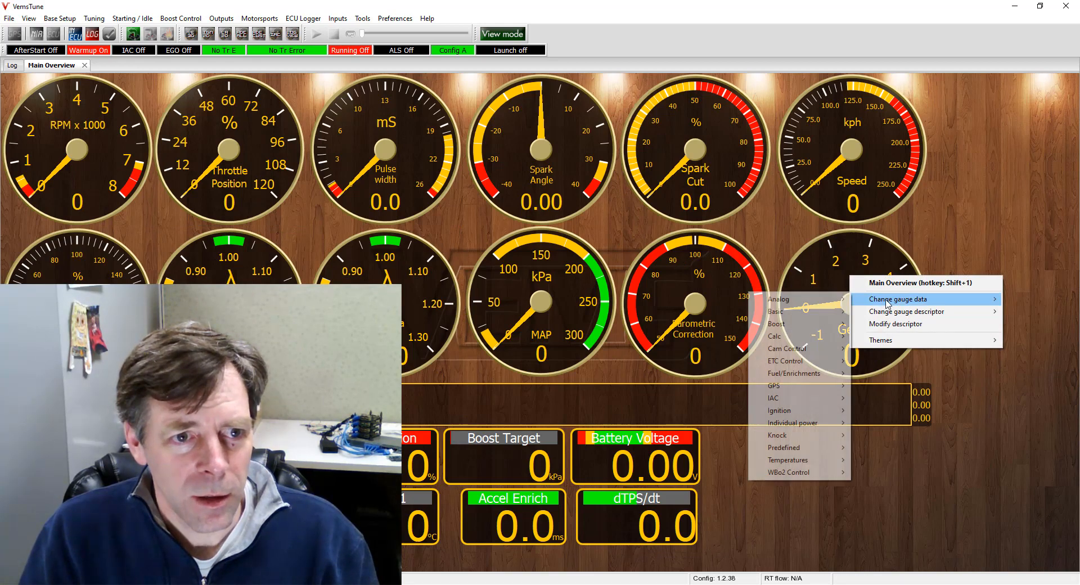
mouse_move(790, 374)
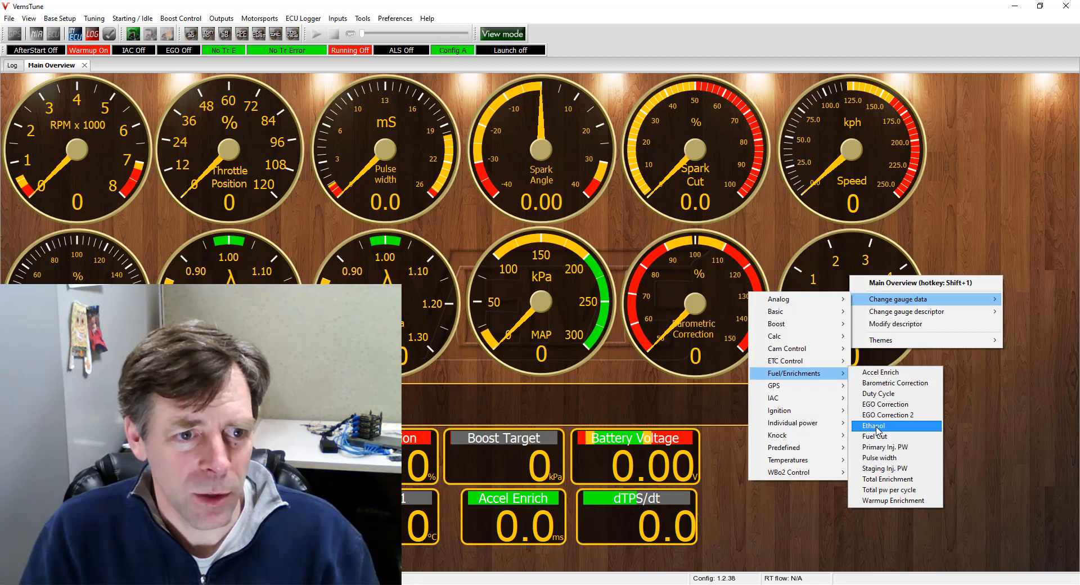
left_click(875, 426)
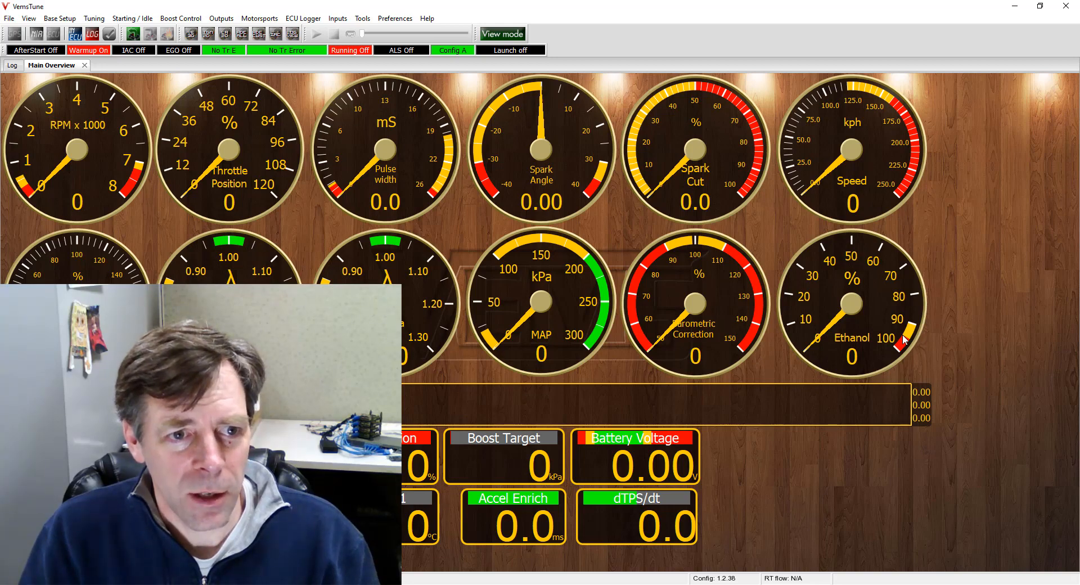
In the Ethanol gauge's descriptor, set the first colored area to range from 0 to 10 and mark it as danger
right_click(871, 279)
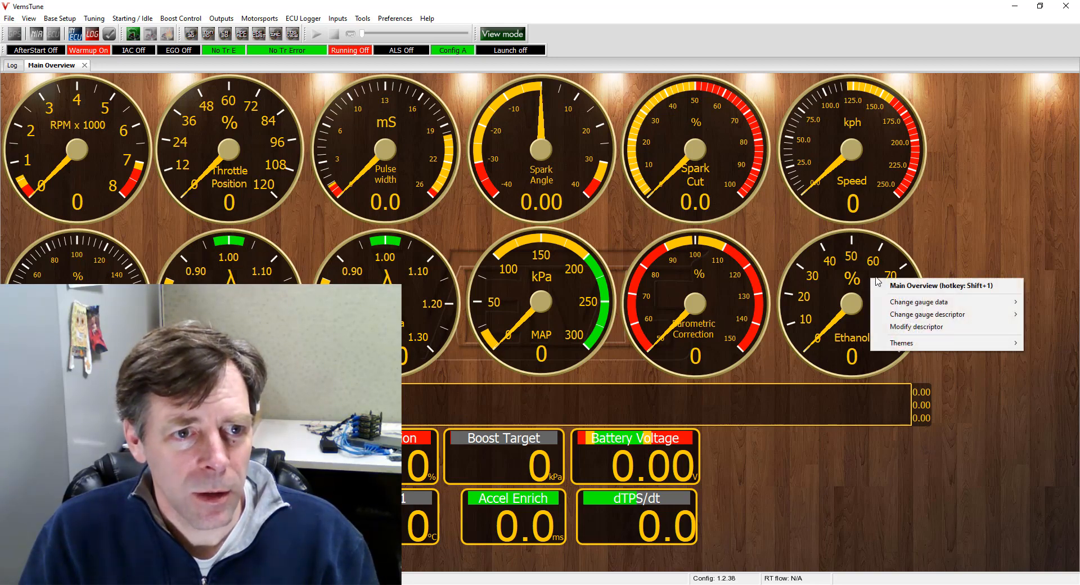
mouse_move(912, 316)
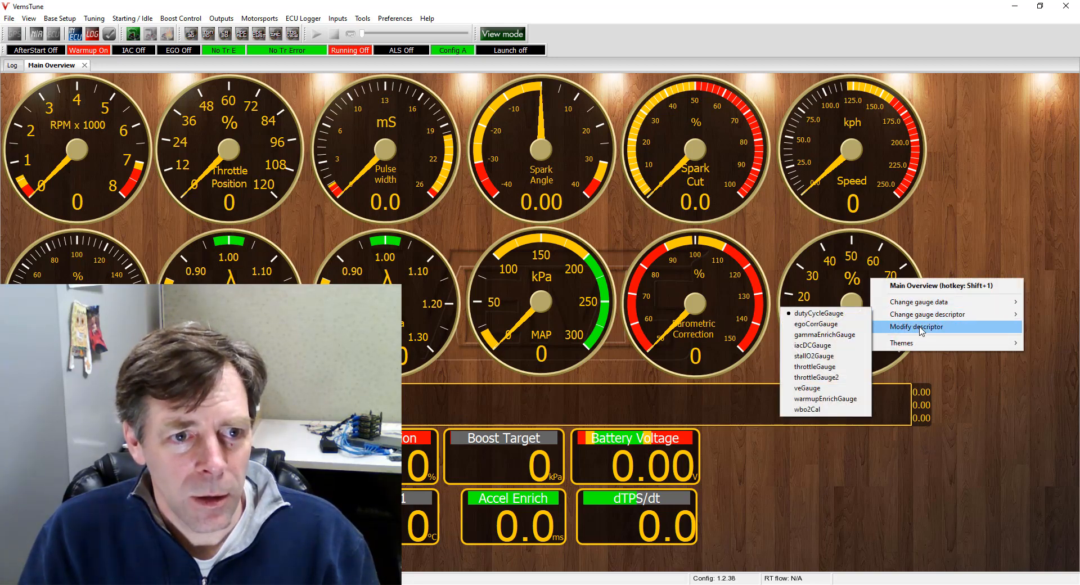
left_click(921, 330)
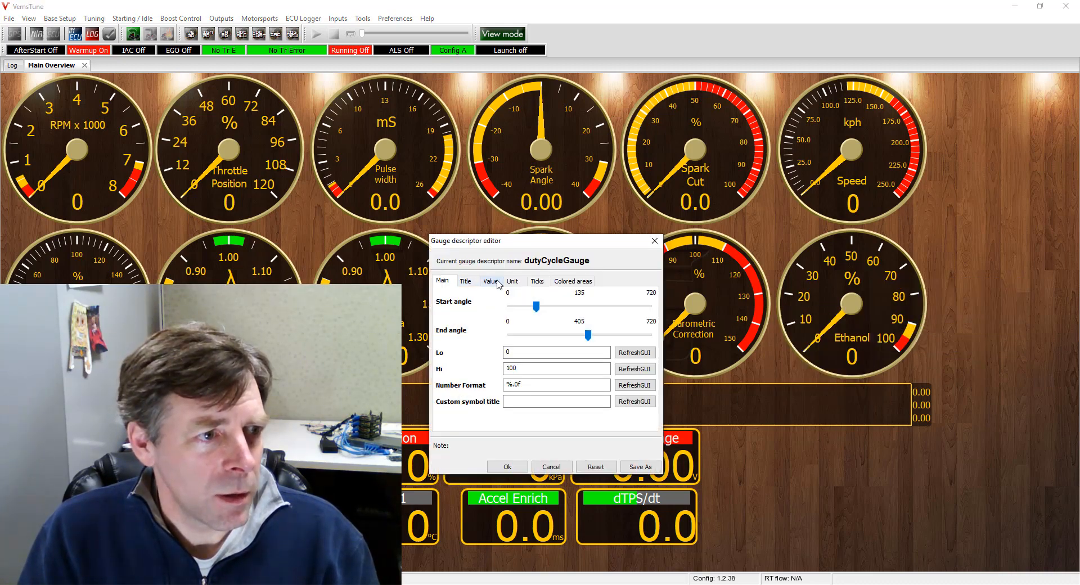
left_click(571, 282)
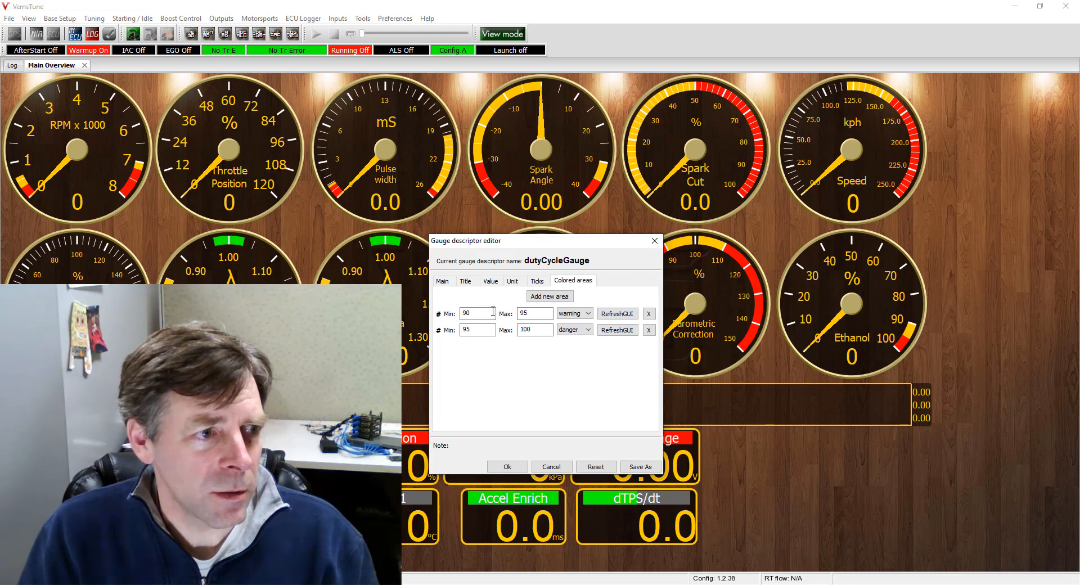
left_click_drag(486, 313, 460, 319)
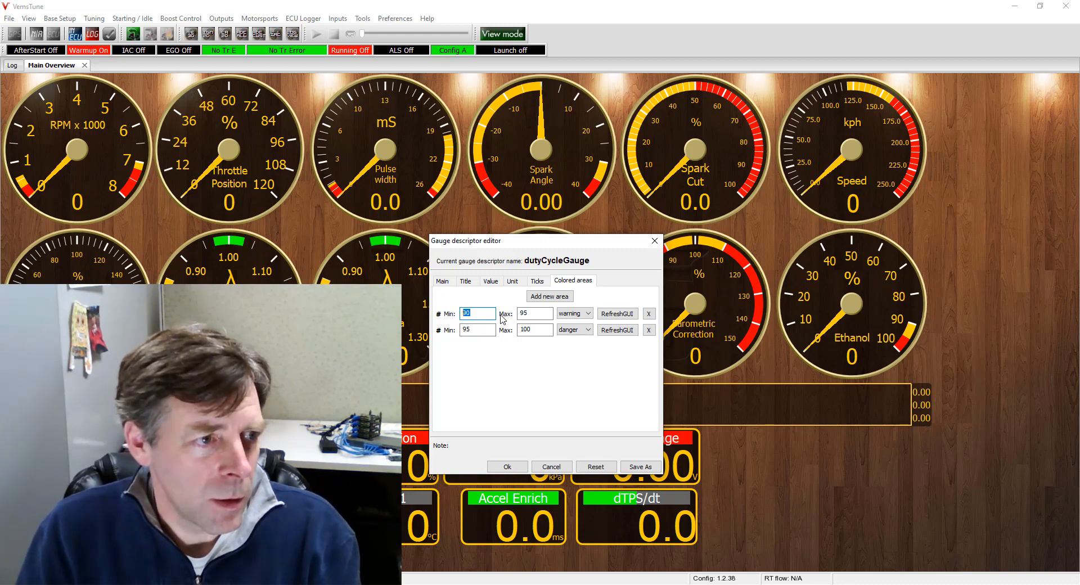
type("0")
key("Tab")
type("10")
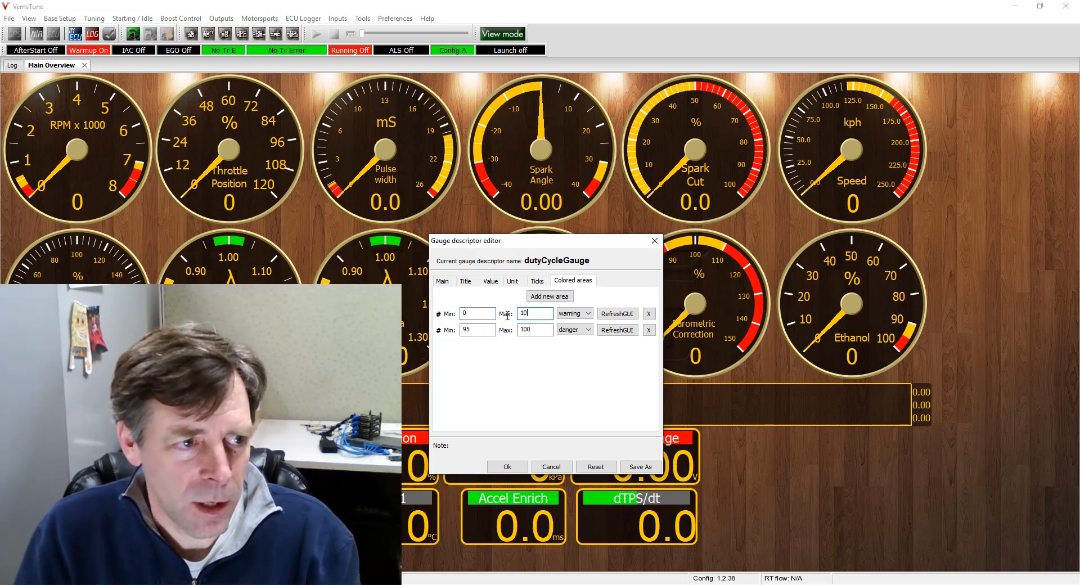
left_click(574, 313)
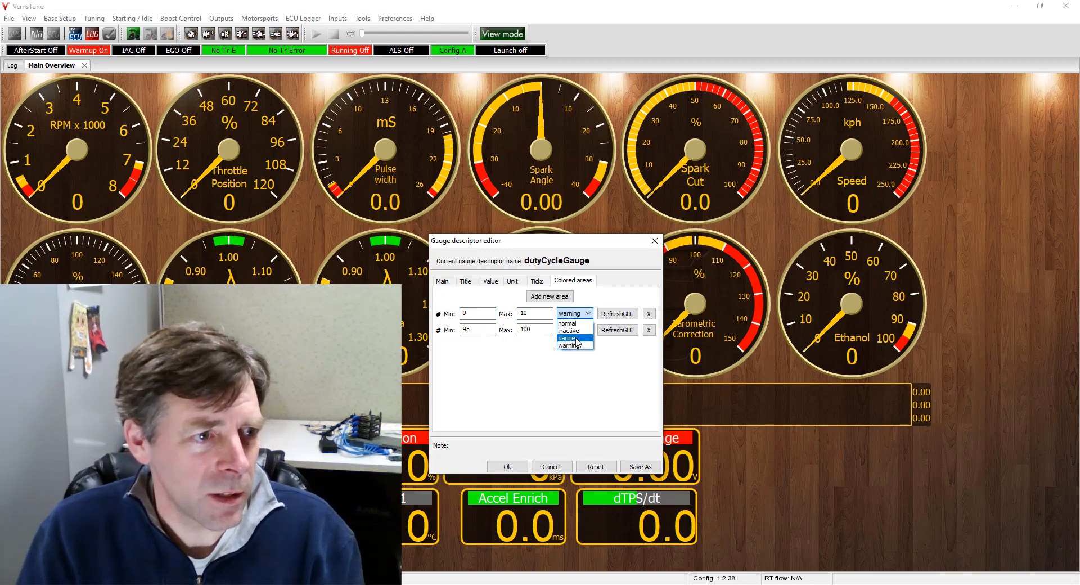
left_click(574, 326)
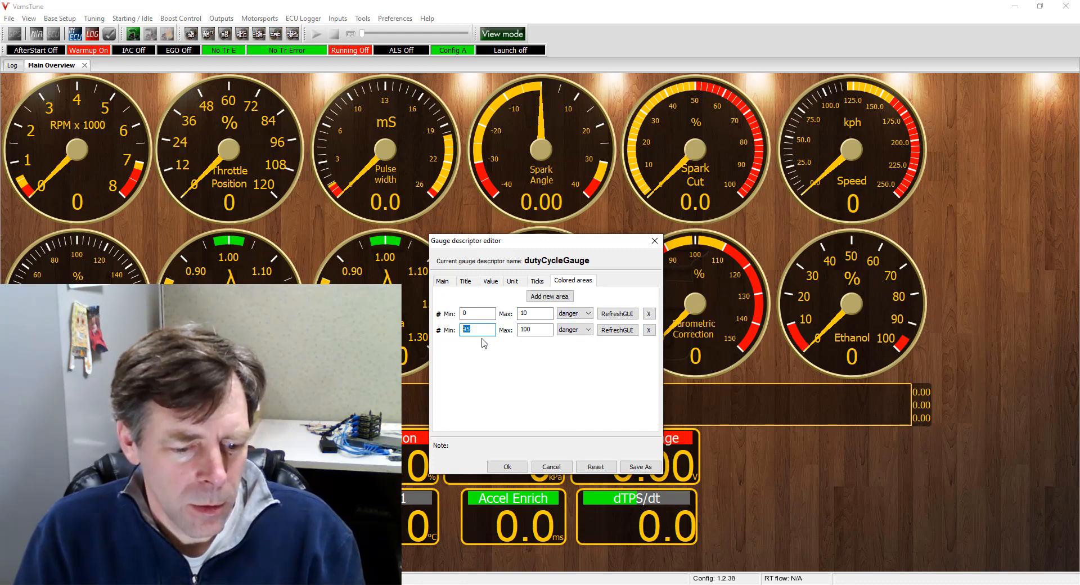
Set the gauge's second colored area to range from 10 to 30 and mark it as normal
type("10")
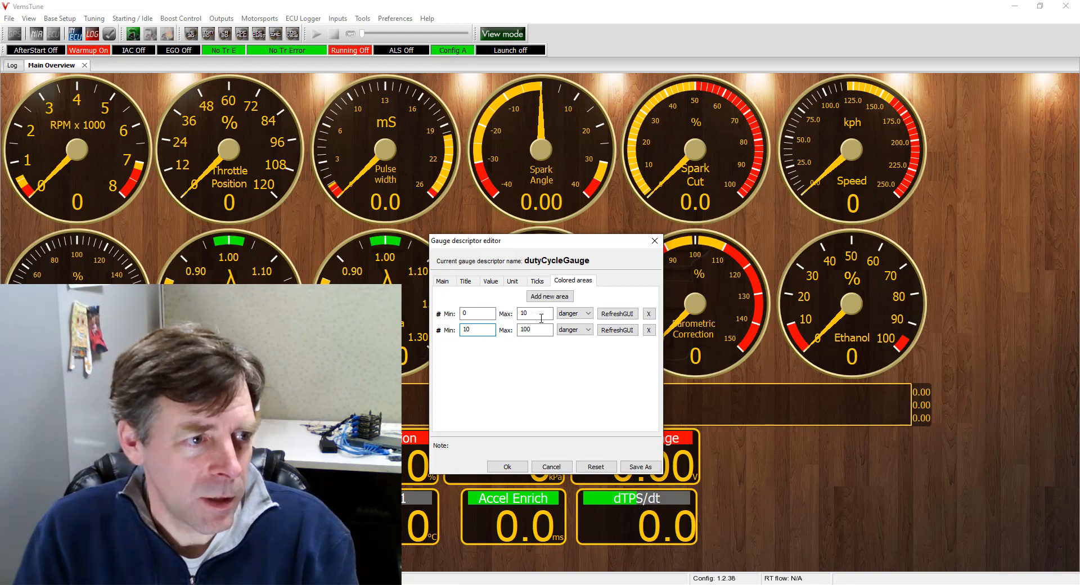
key("Tab")
type("30")
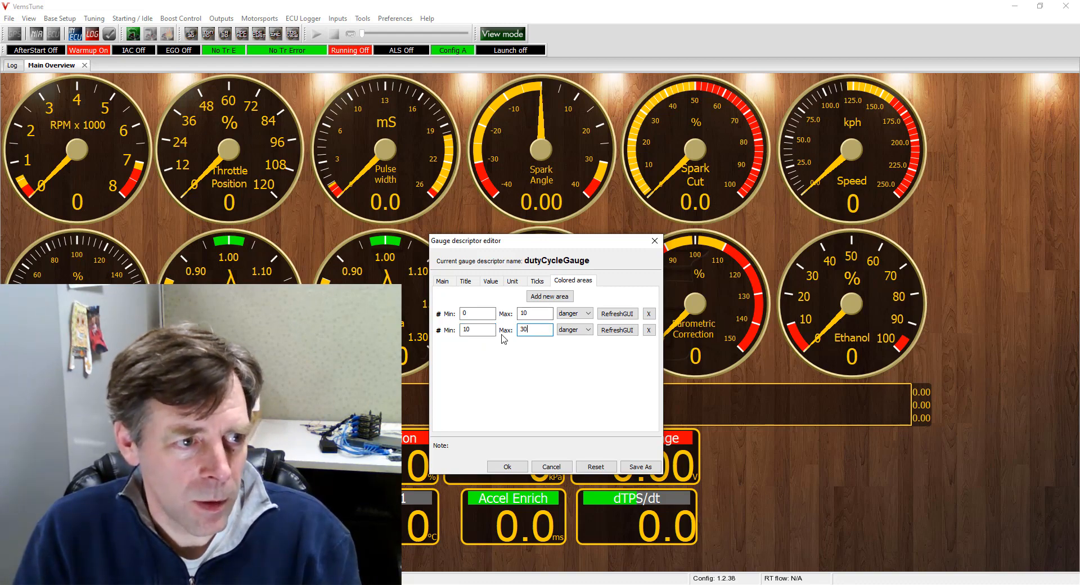
left_click(585, 329)
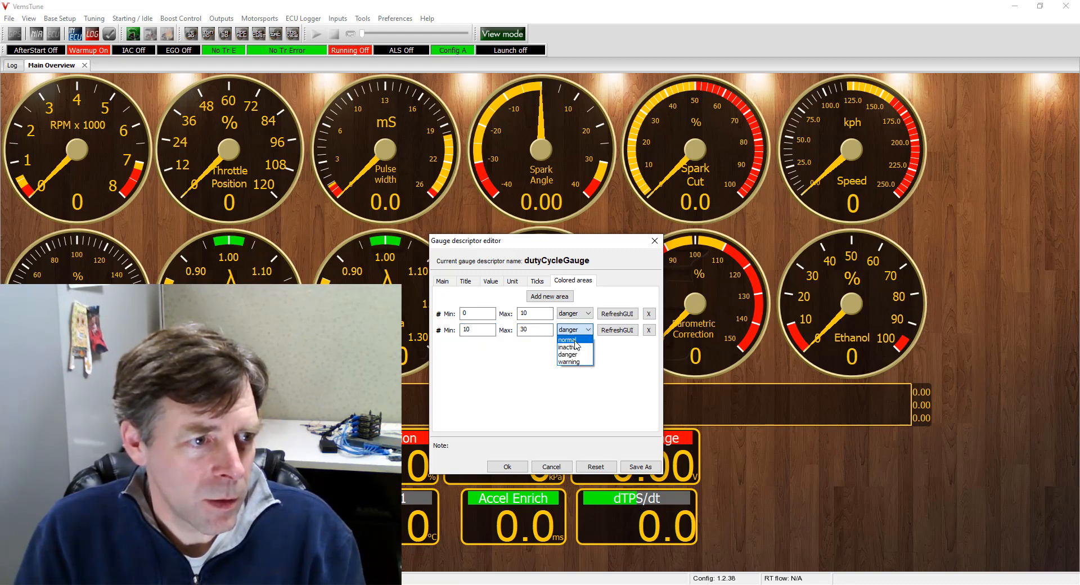
left_click(568, 339)
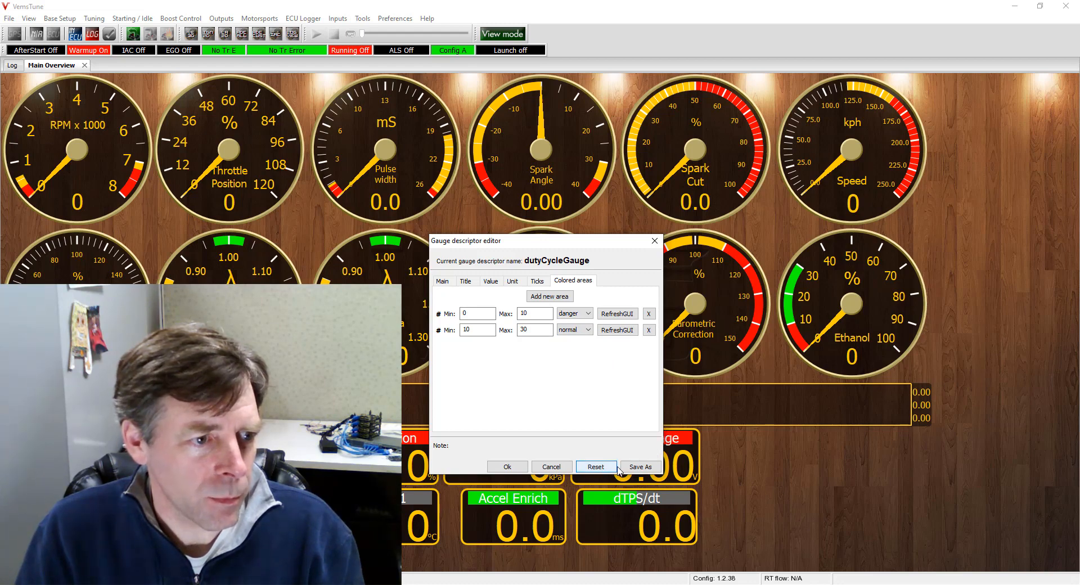
Add a third colored area ranging from 30 to 60 and mark it as warning
left_click(550, 296)
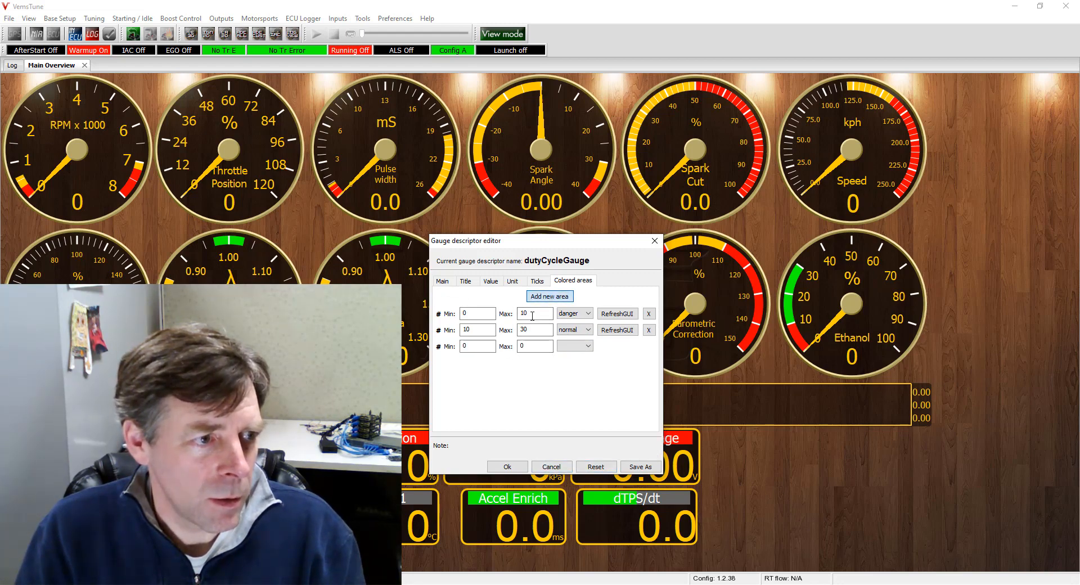
left_click(464, 346)
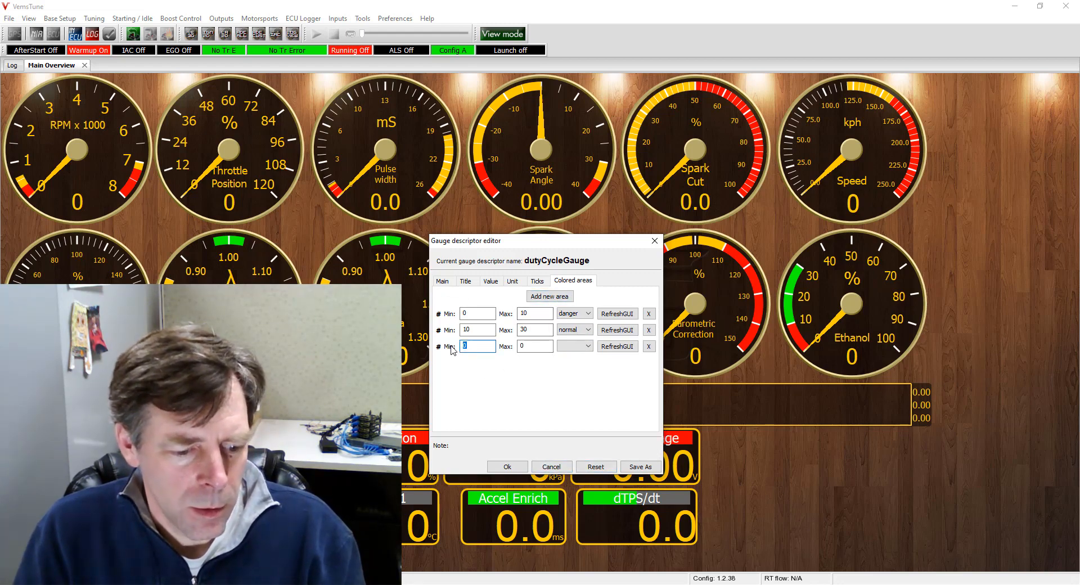
type("30")
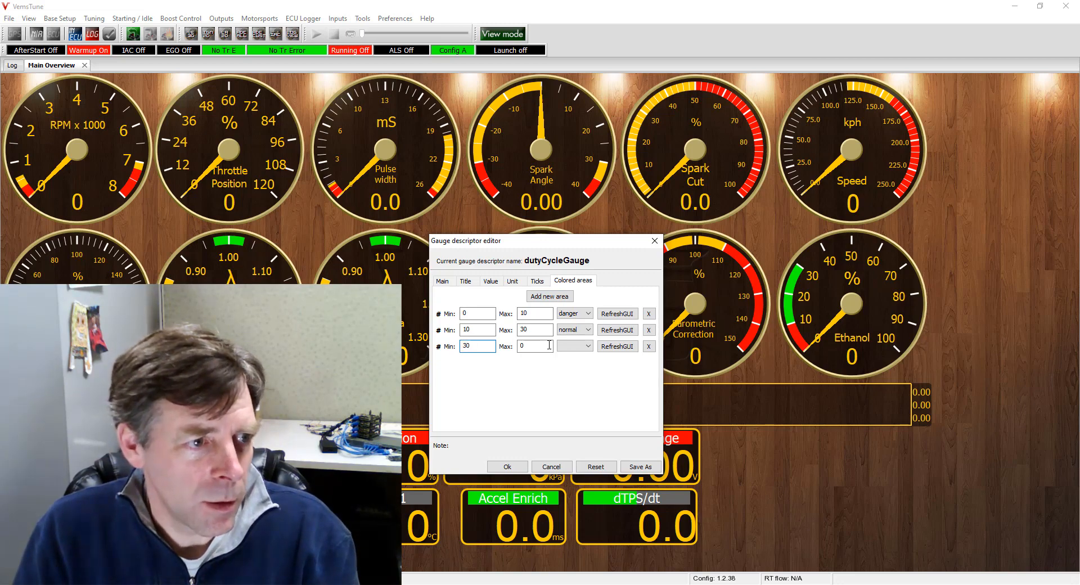
key("Tab")
type("60")
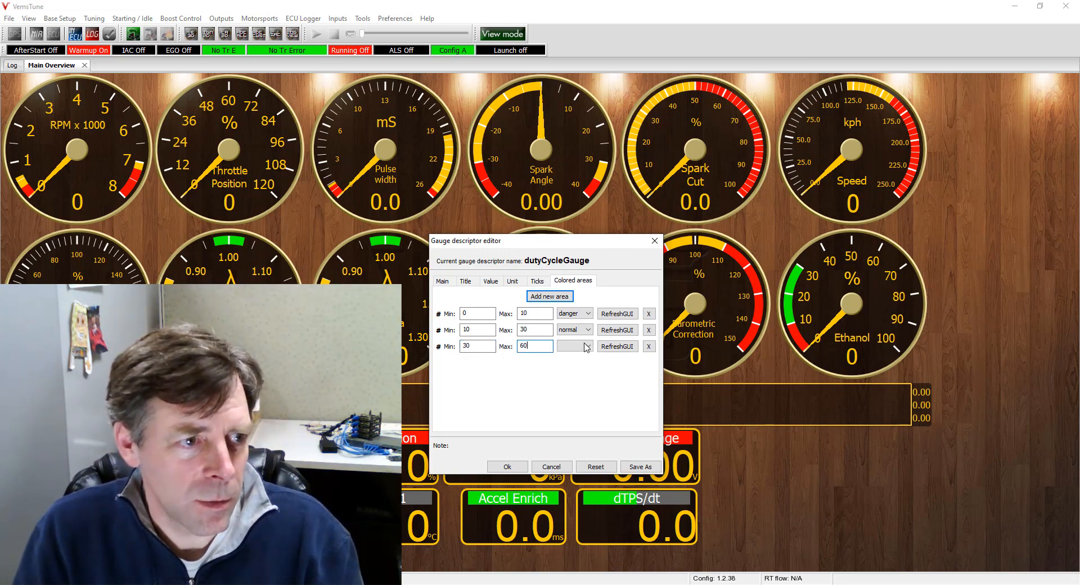
left_click(586, 346)
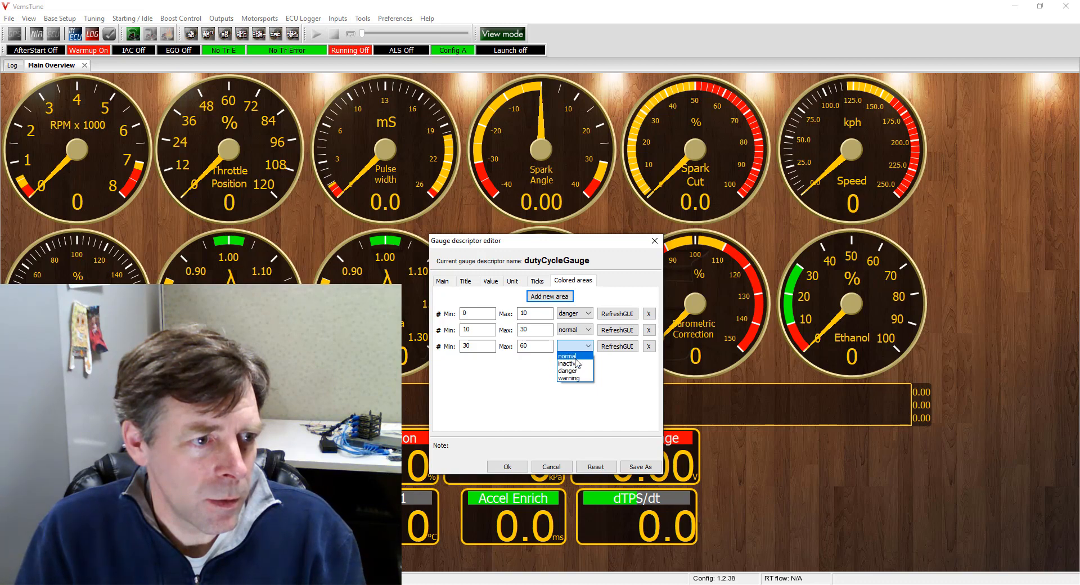
left_click(575, 378)
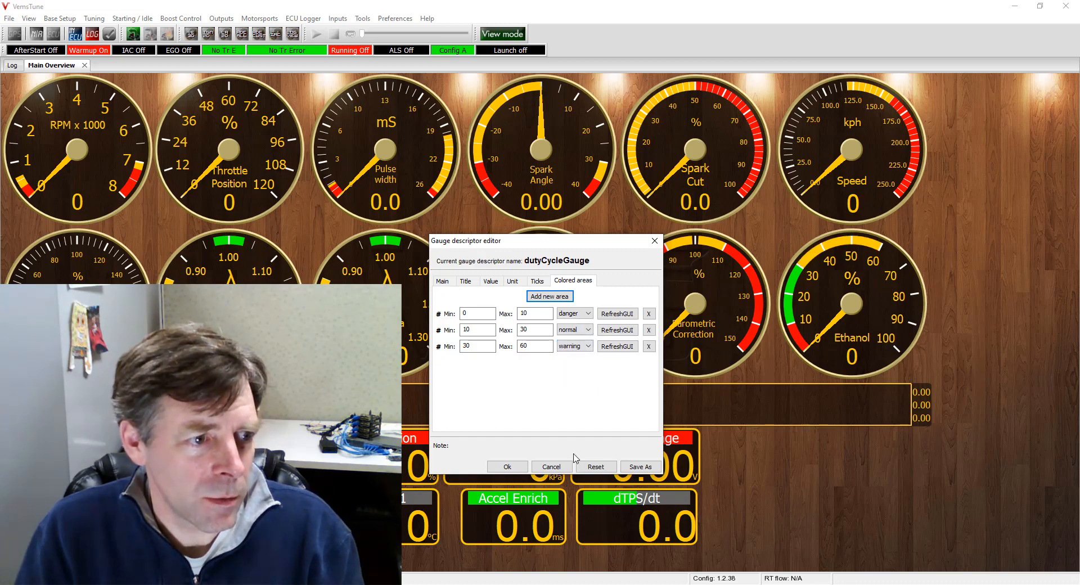
Add a fourth colored area from 60 to 100 marked as danger, and accept the Ethanol gauge's descriptor changes
left_click(550, 296)
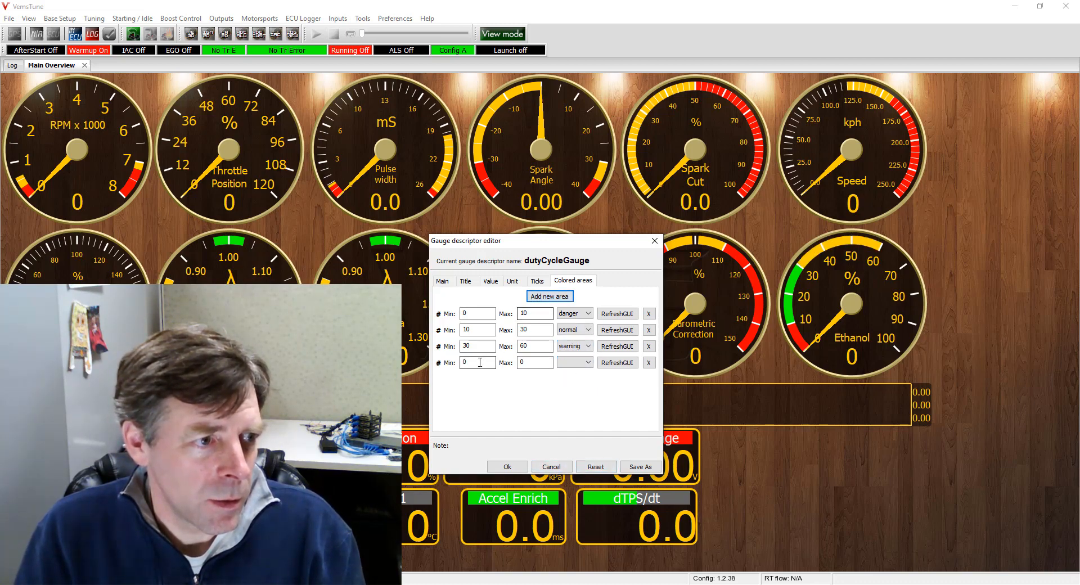
double_click(480, 362)
type("60")
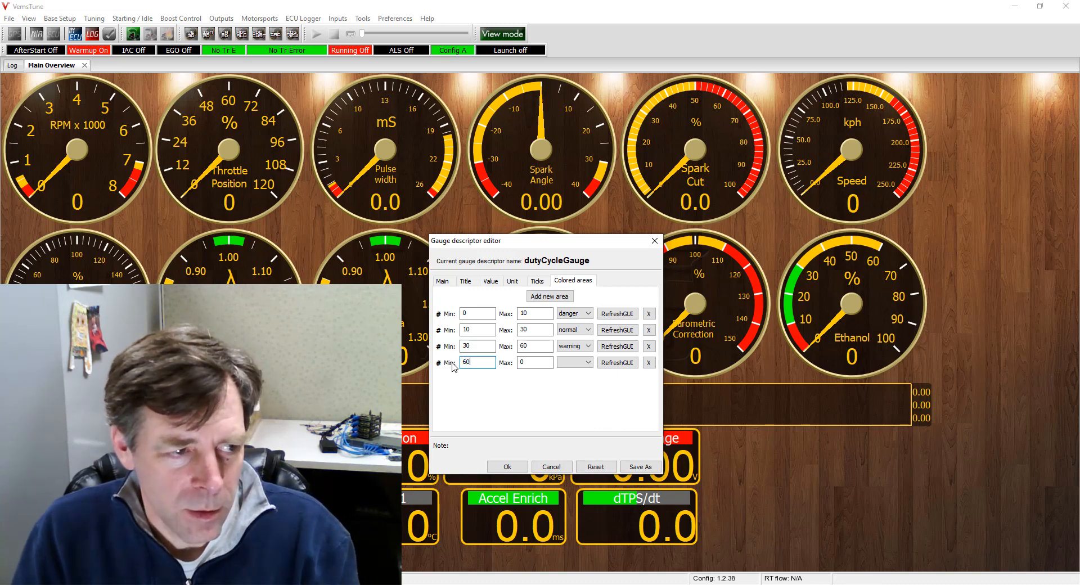
key("Tab")
type("1")
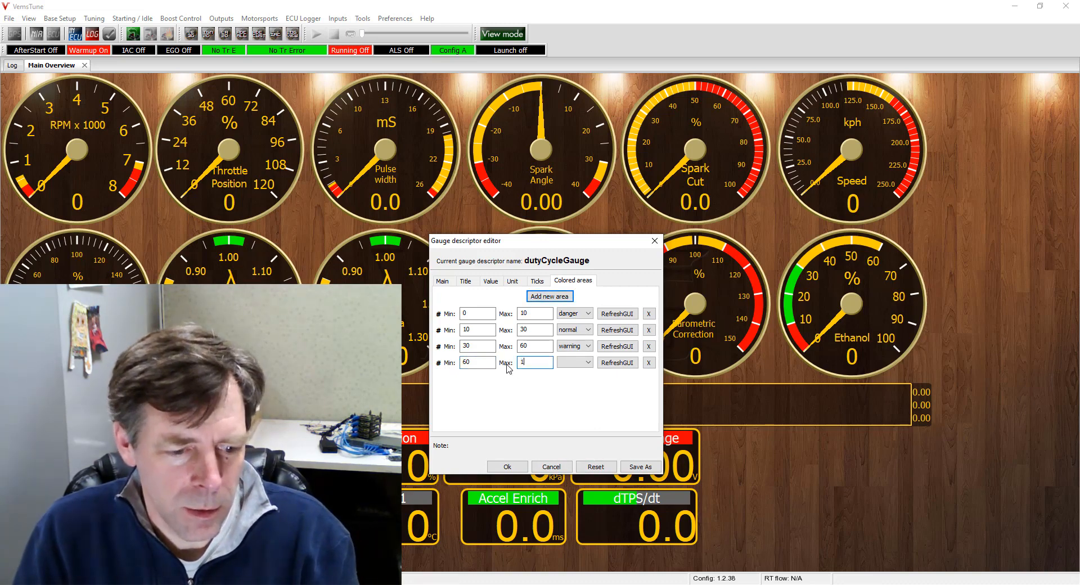
left_click(576, 363)
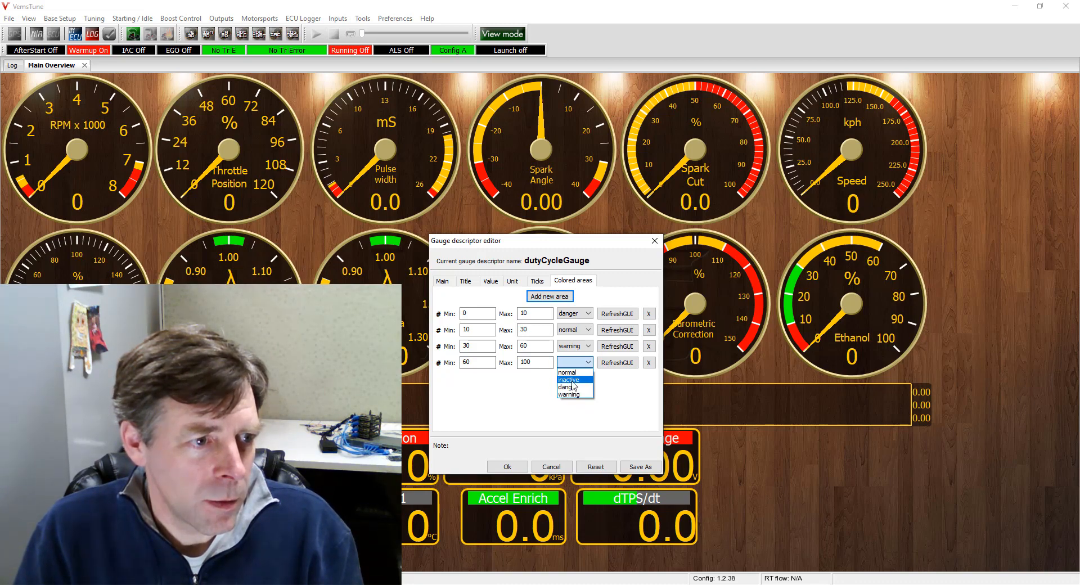
left_click(569, 387)
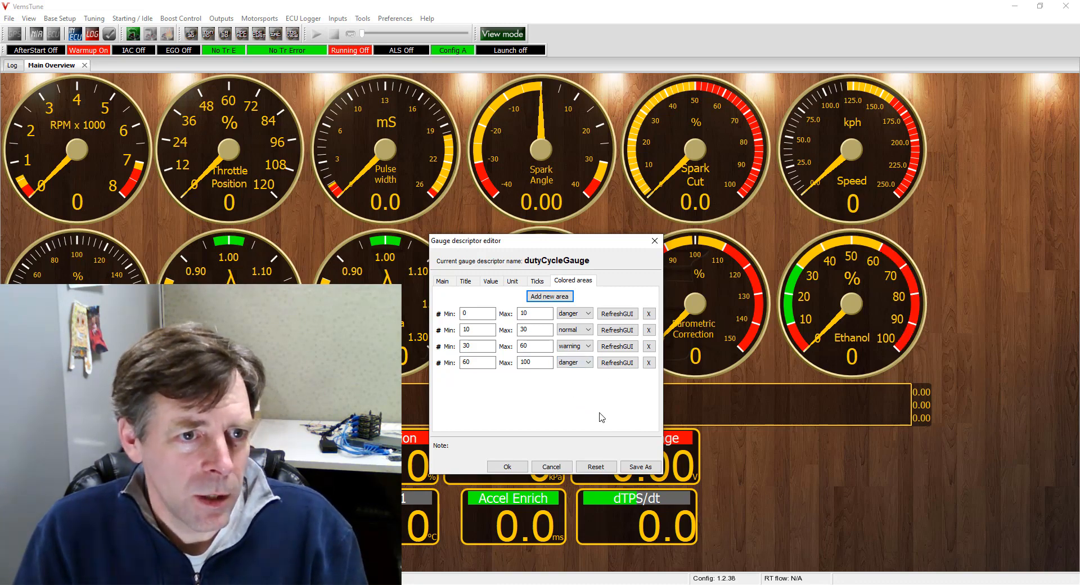
left_click(507, 467)
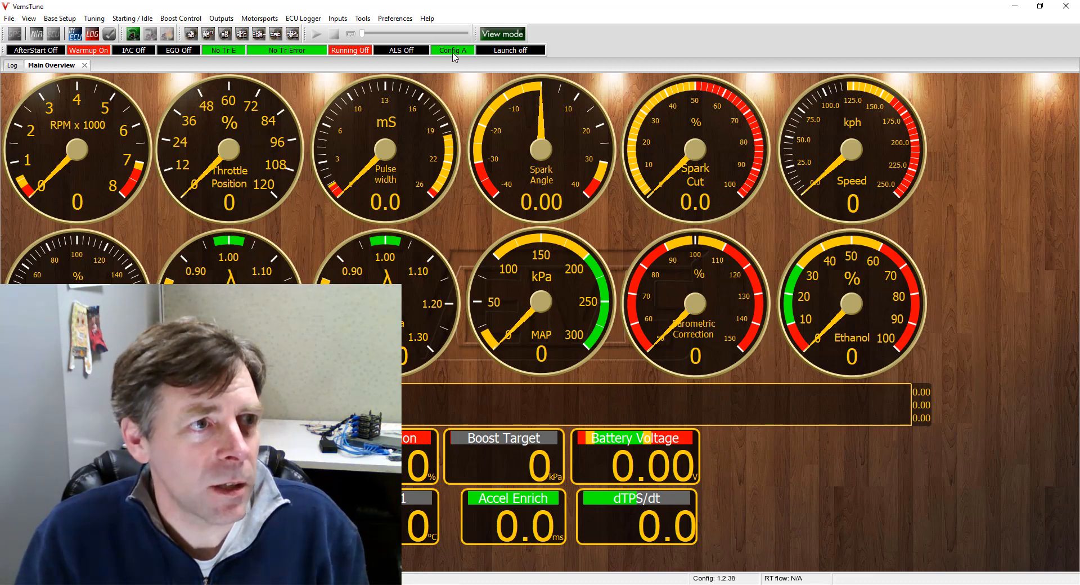
Switch the Main Overview to edit mode and add a new Digital gauge in the empty space below the Ethanol gauge
left_click(503, 35)
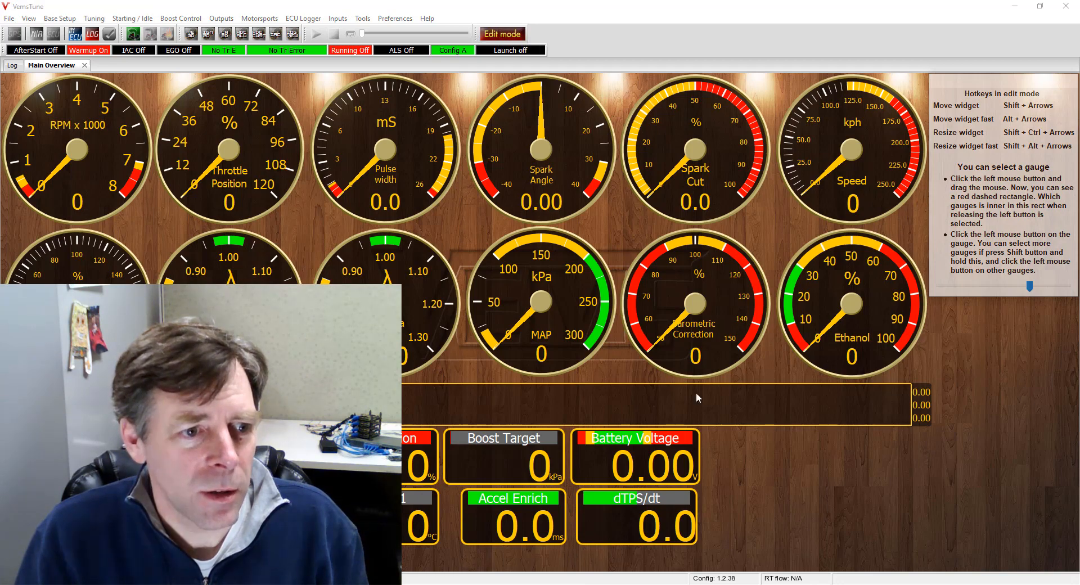
right_click(723, 450)
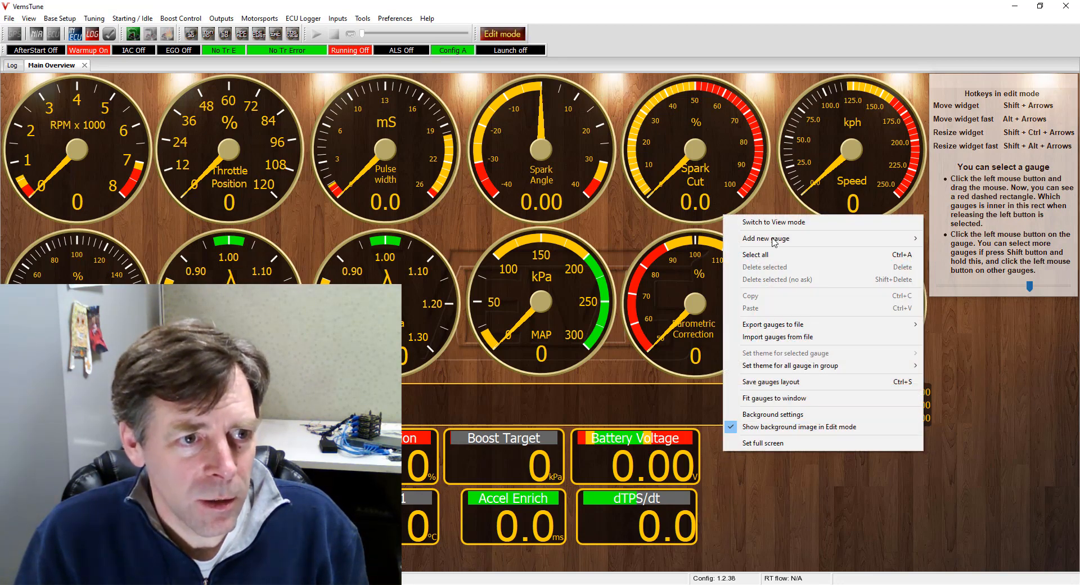
mouse_move(776, 240)
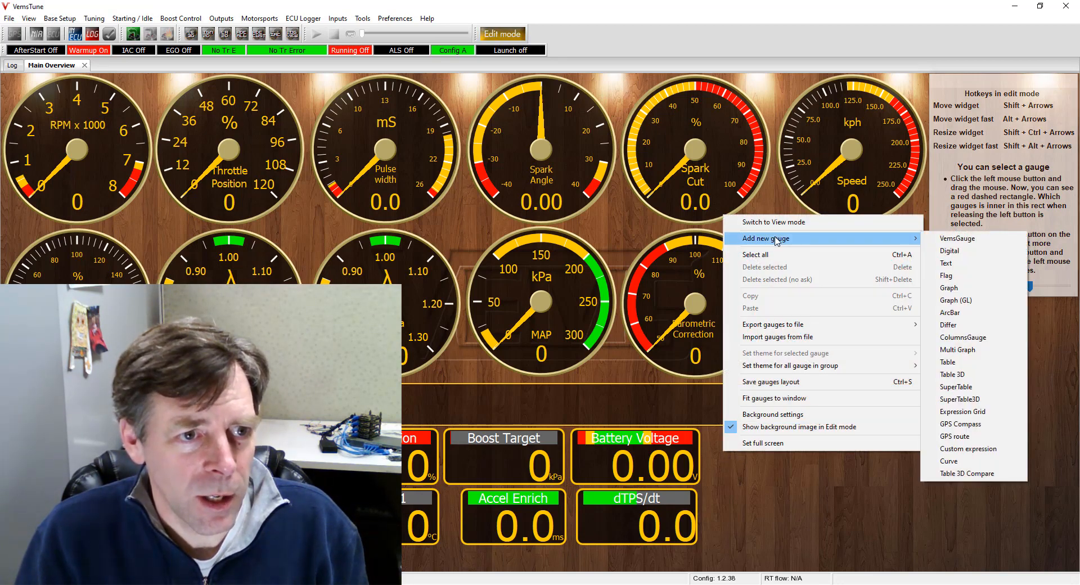
left_click(947, 252)
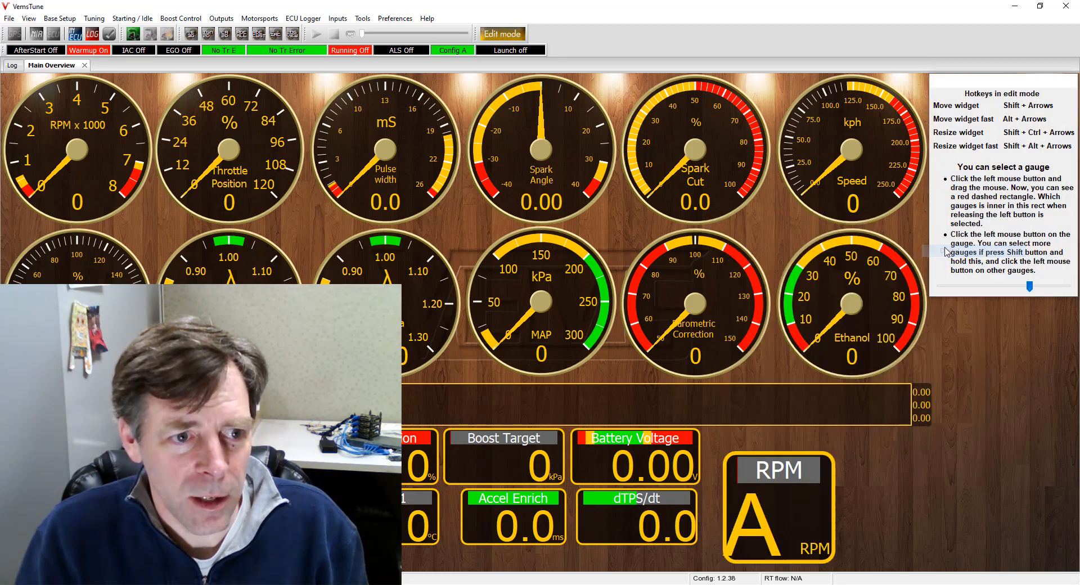
Move the new digital RPM gauge up and left until it sits directly beside the Battery Voltage and dTPS/dt gauges
left_click(778, 488)
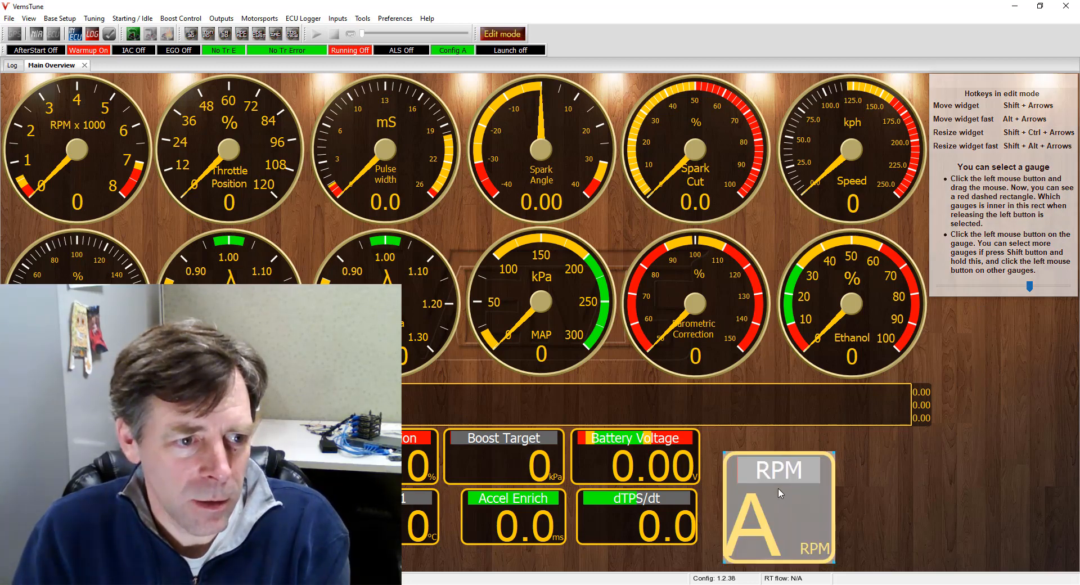
key("shift+Up")
key("shift+Up")
key("shift+Up")
key("shift+Up")
key("shift+Up")
key("shift+Up")
key("shift+Up")
key("shift+Up")
key("shift+Up")
key("shift+Up")
key("shift+Up")
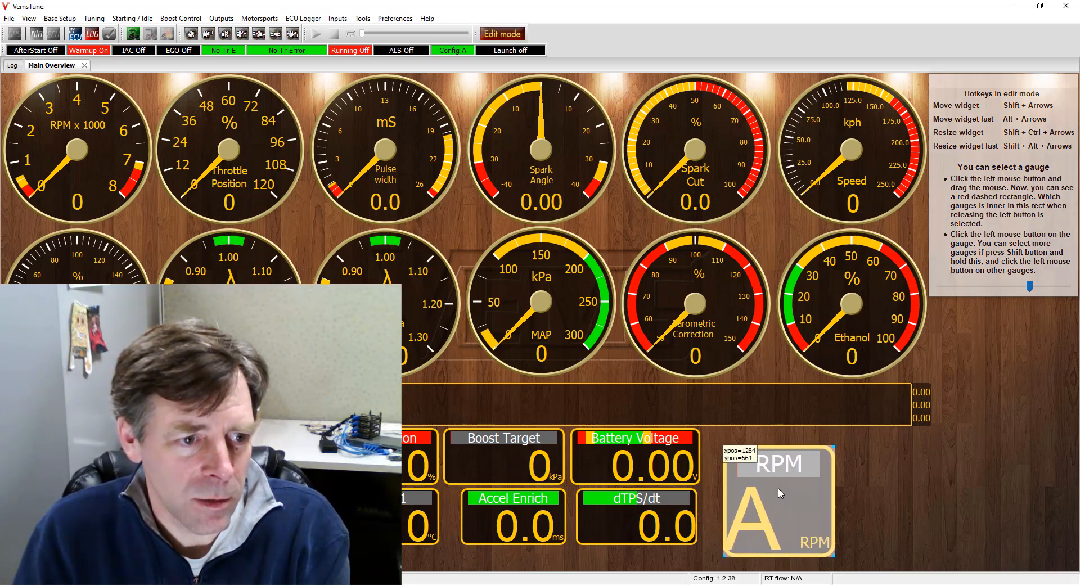
key("shift+Up")
key("shift+Up")
key("shift+Up")
key("shift+Up")
key("shift+Up")
key("shift+Up")
key("shift+Up")
key("shift+Up")
key("shift+Up")
key("shift+Up")
key("shift+Up")
key("shift+Up")
key("shift+Up")
key("shift+Up")
key("shift+Up")
key("shift+Up")
key("shift+Up")
key("shift+Up")
key("shift+Up")
key("shift+Up")
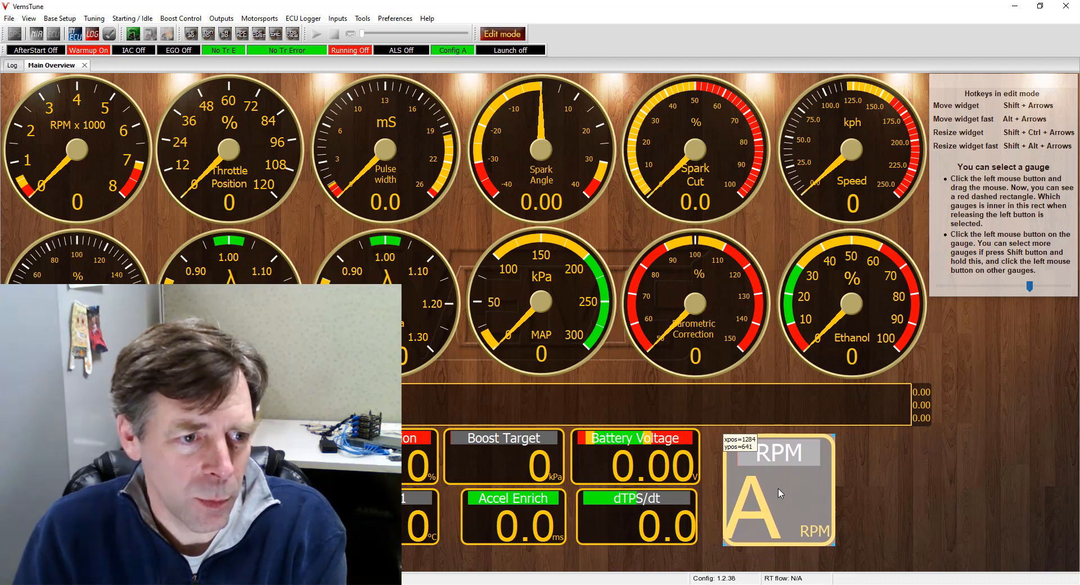
key("shift+Up")
key("shift+Up")
key("shift+Up")
key("shift+Up")
key("shift+Left")
key("shift+Left")
key("shift+Left")
key("shift+Left")
key("shift+Left")
key("shift+Left")
key("shift+Left")
key("shift+Left")
key("shift+Left")
key("shift+Left")
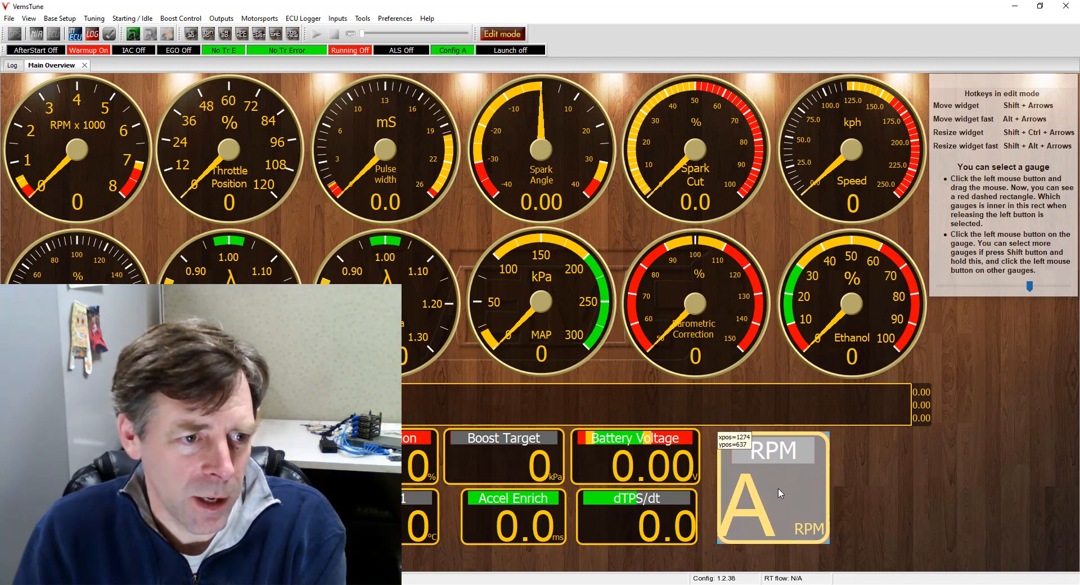
key("shift+Left")
key("shift+Left")
key("shift+Left")
key("shift+Left")
key("shift+Left")
key("shift+Left")
key("shift+Left")
key("shift+Left")
key("shift+Left")
key("shift+Left")
key("shift+Left")
key("shift+Left")
key("shift+Left")
key("shift+Left")
key("shift+Left")
key("shift+Left")
key("shift+Left")
key("shift+Left")
key("shift+Left")
key("shift+Left")
key("shift+Up")
key("shift+Left")
key("shift+Left")
key("shift+Left")
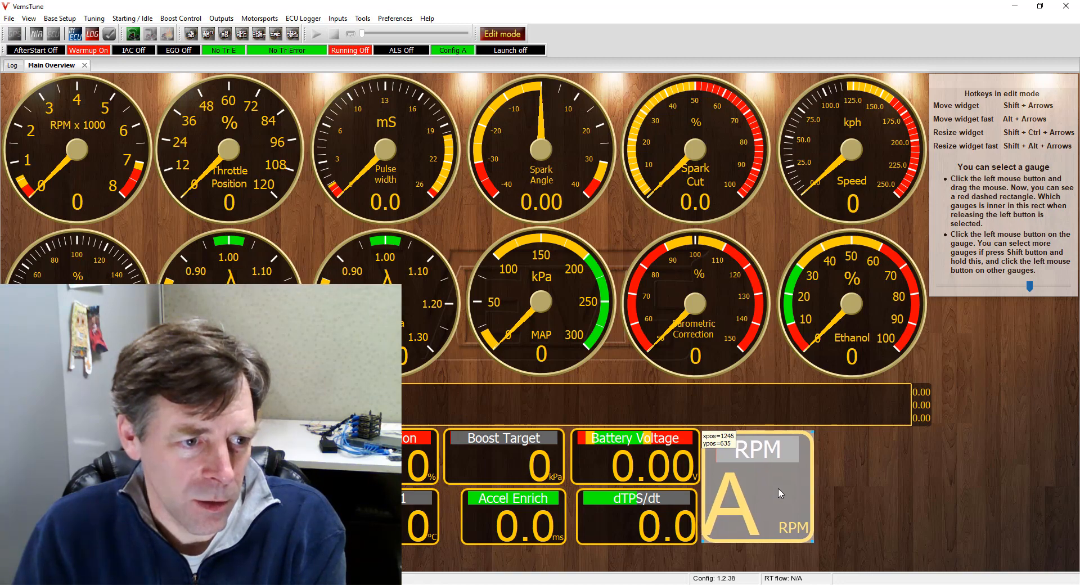
key("shift+Up")
key("shift+Up")
key("shift+Up")
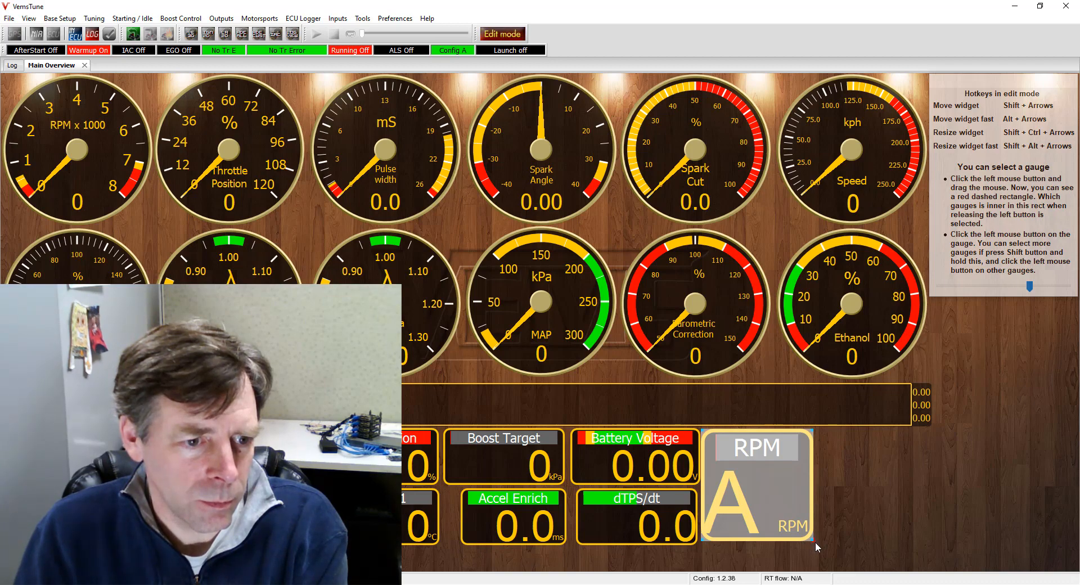
Change the new digital gauge's data to Gear from the Basic group and leave edit mode
right_click(758, 487)
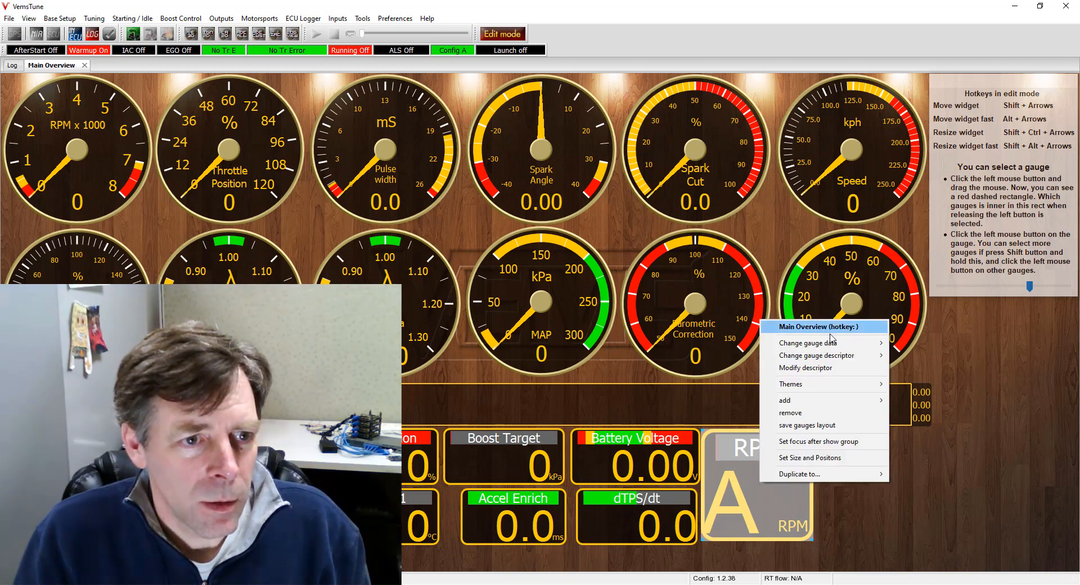
mouse_move(827, 344)
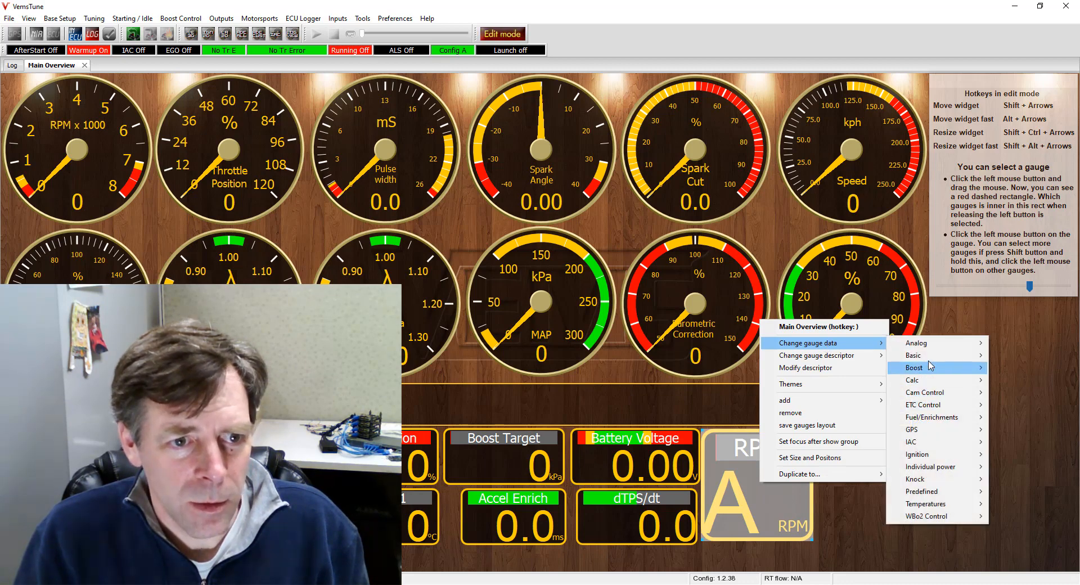
mouse_move(917, 368)
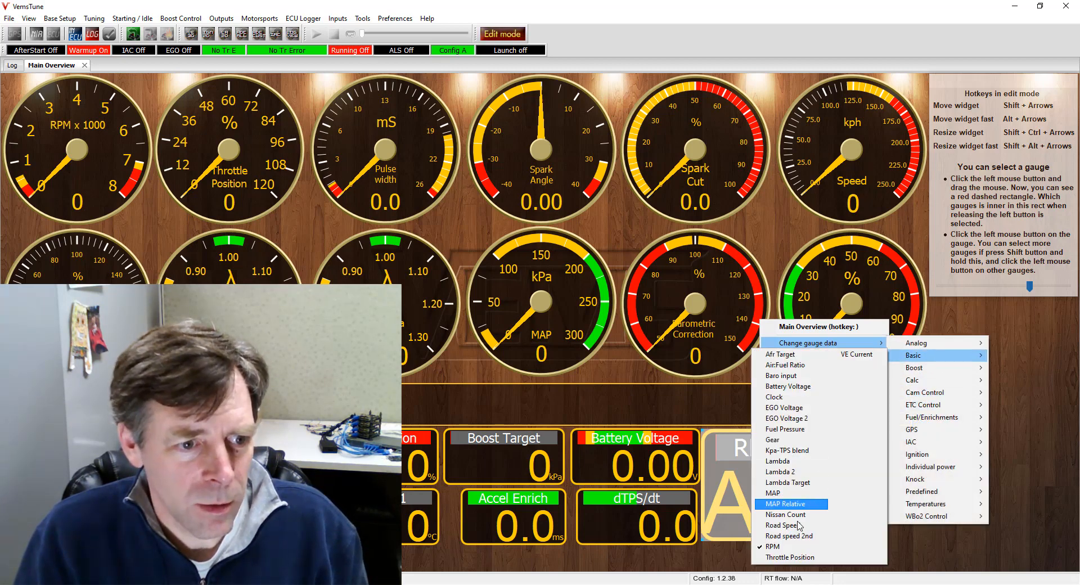
left_click(786, 441)
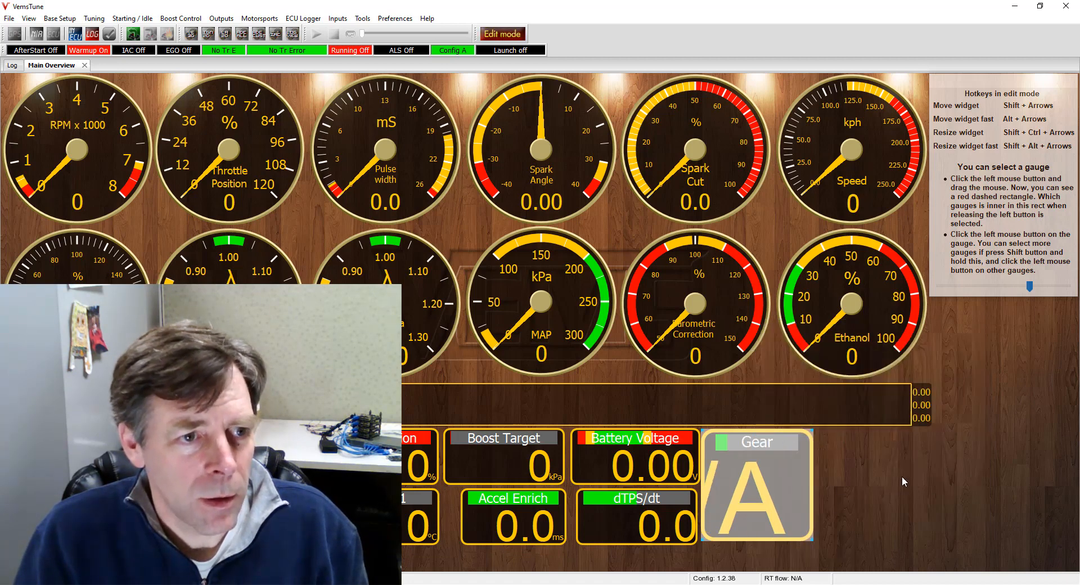
left_click(502, 34)
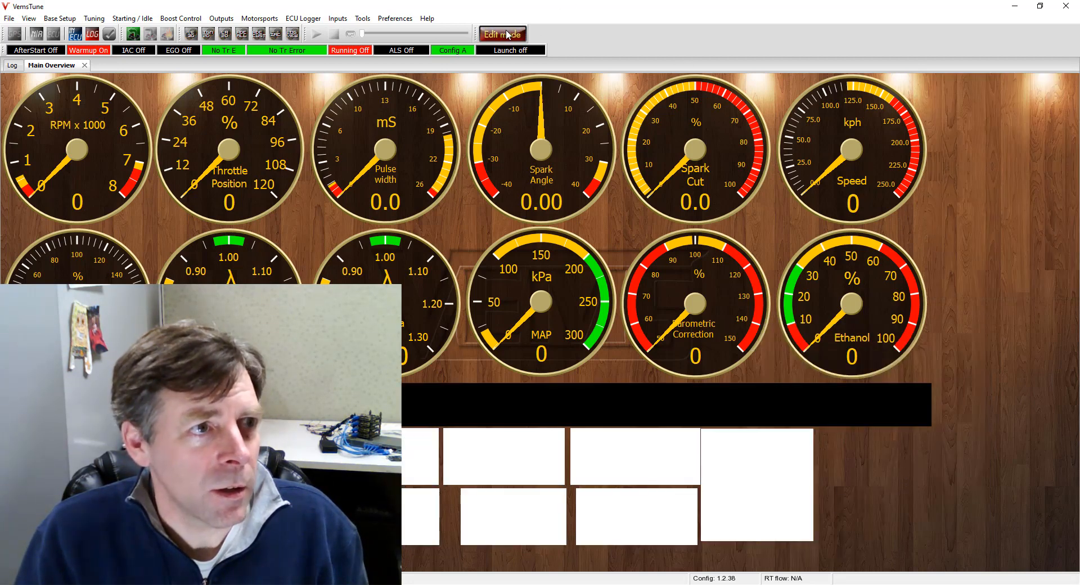